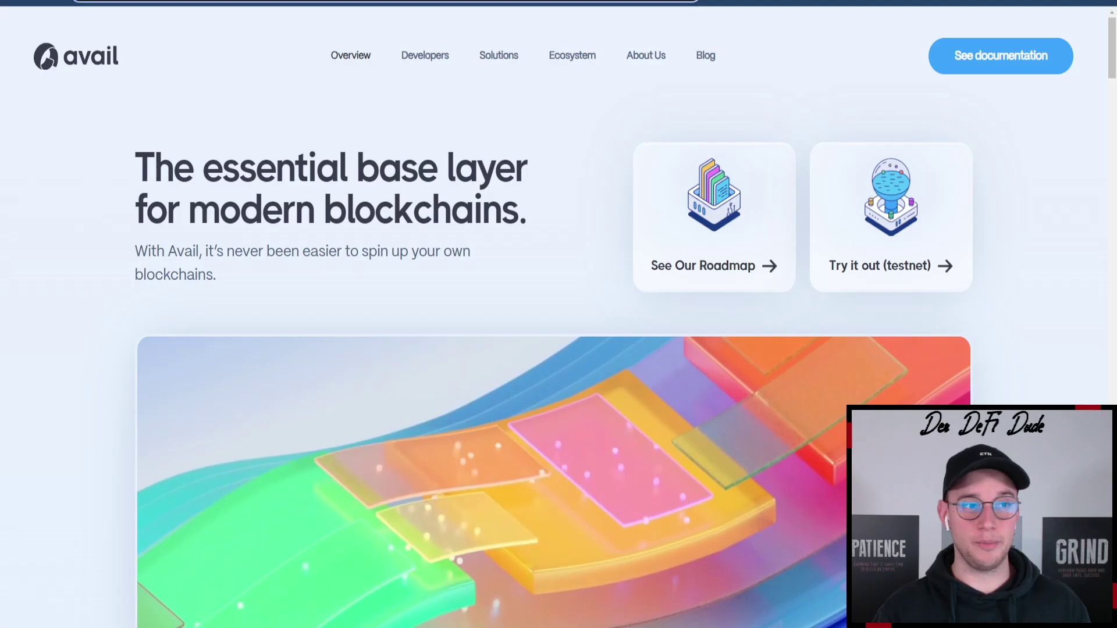
Switch to the bsc.news article about the Polygon co-founder leaving to pursue Avail.
{"action": "left_click", "coordinate": [244, 2]}
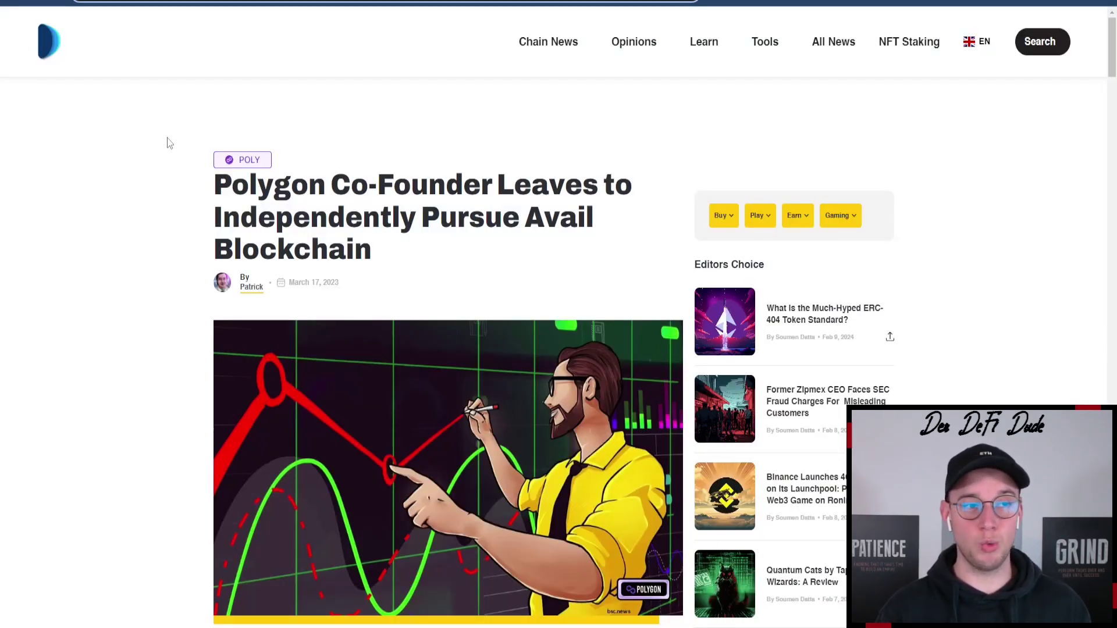
Move on through the Avail X profile tab to the Gitcoin Passport landing page.
{"action": "left_click", "coordinate": [245, 2]}
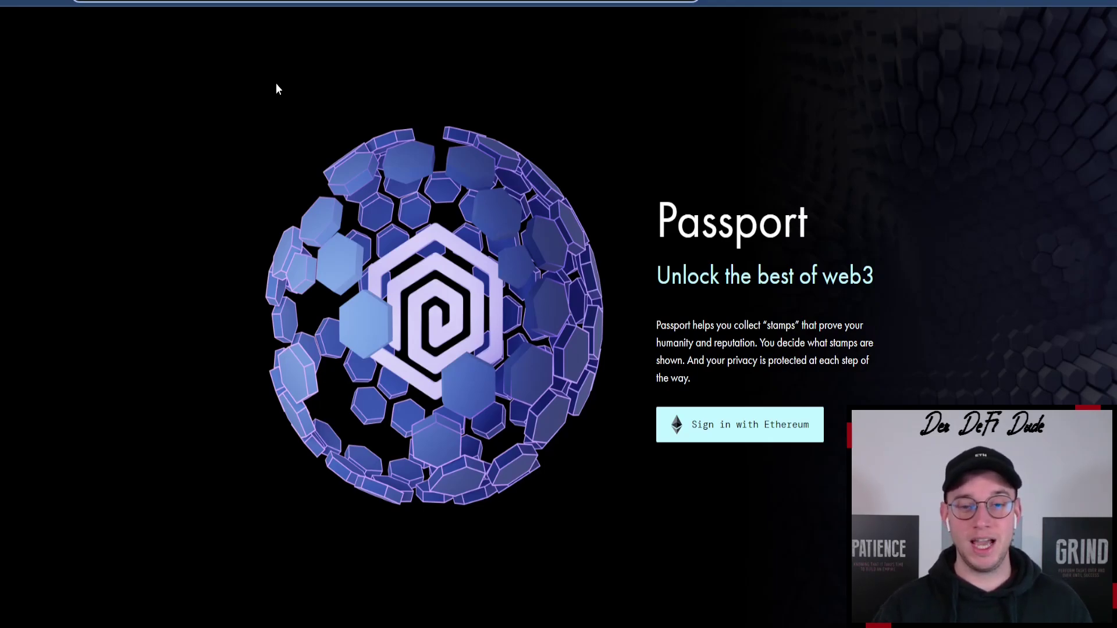
Sign in to Passport with Ethereum, refresh the stamps and go to Explore Stamps.
{"action": "left_click", "coordinate": [721, 444]}
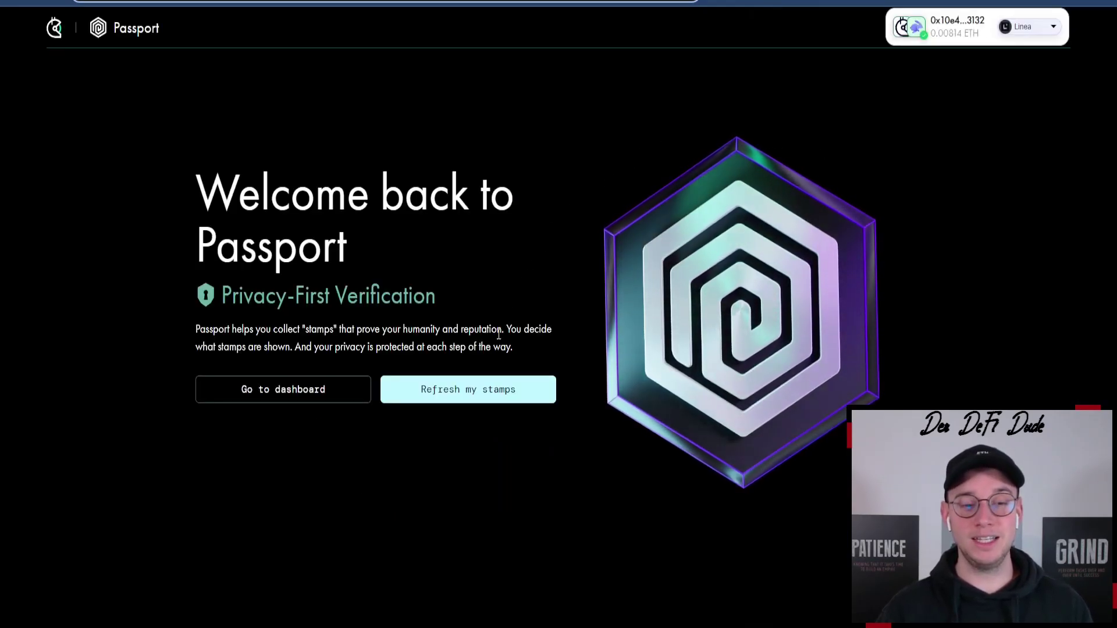
{"action": "left_click", "coordinate": [451, 393]}
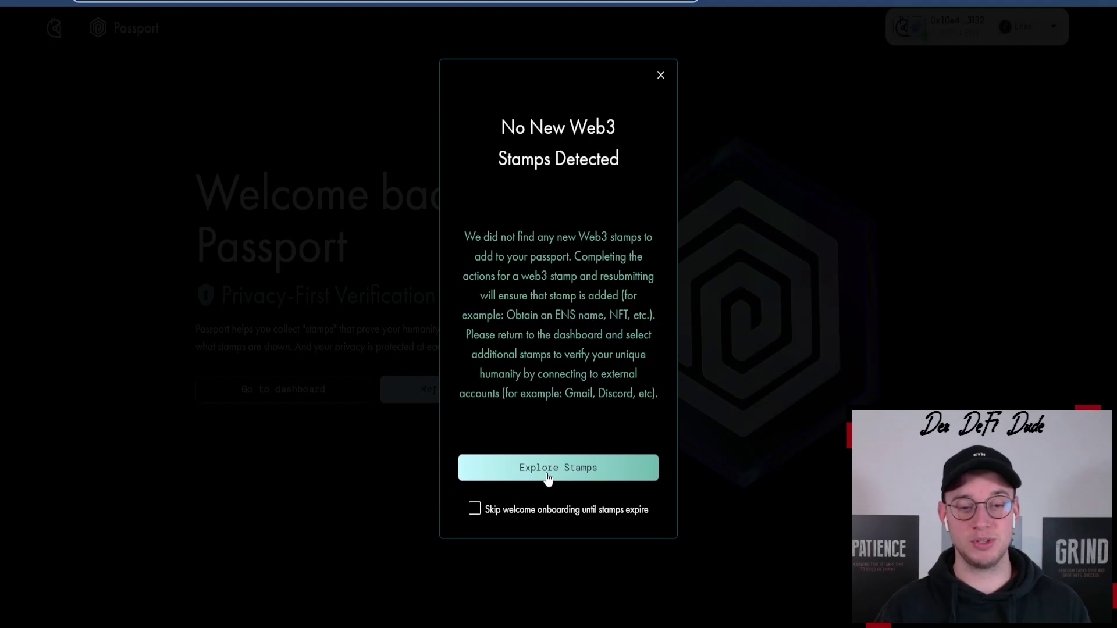
{"action": "left_click", "coordinate": [559, 467]}
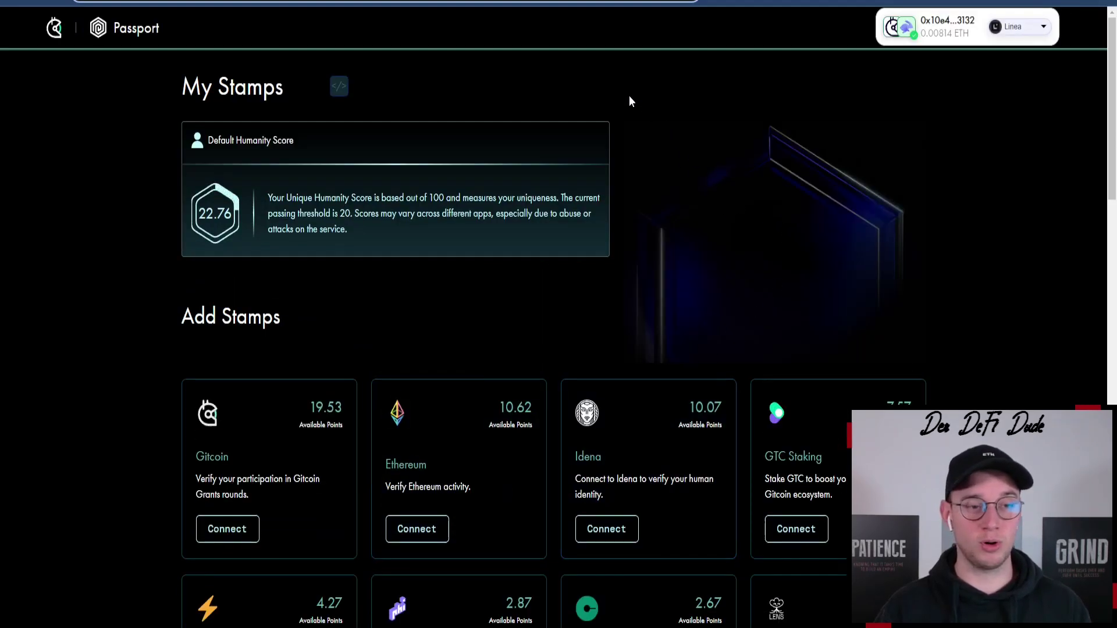
Review the 22.76 humanity score and scroll through the stamp cards.
{"action": "left_click_drag", "start_coordinate": [198, 215], "coordinate": [232, 217]}
{"action": "scroll", "coordinate": [662, 250], "scroll_direction": "down", "scroll_amount": 3}
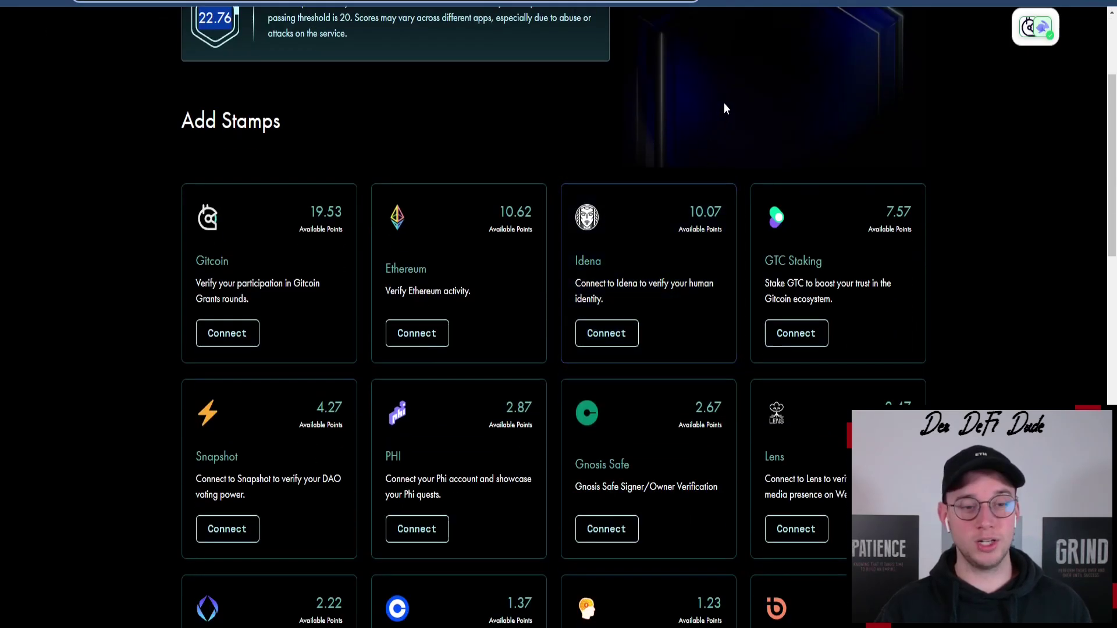
{"action": "scroll", "coordinate": [756, 93], "scroll_direction": "down", "scroll_amount": 1}
{"action": "scroll", "coordinate": [978, 145], "scroll_direction": "down", "scroll_amount": 12}
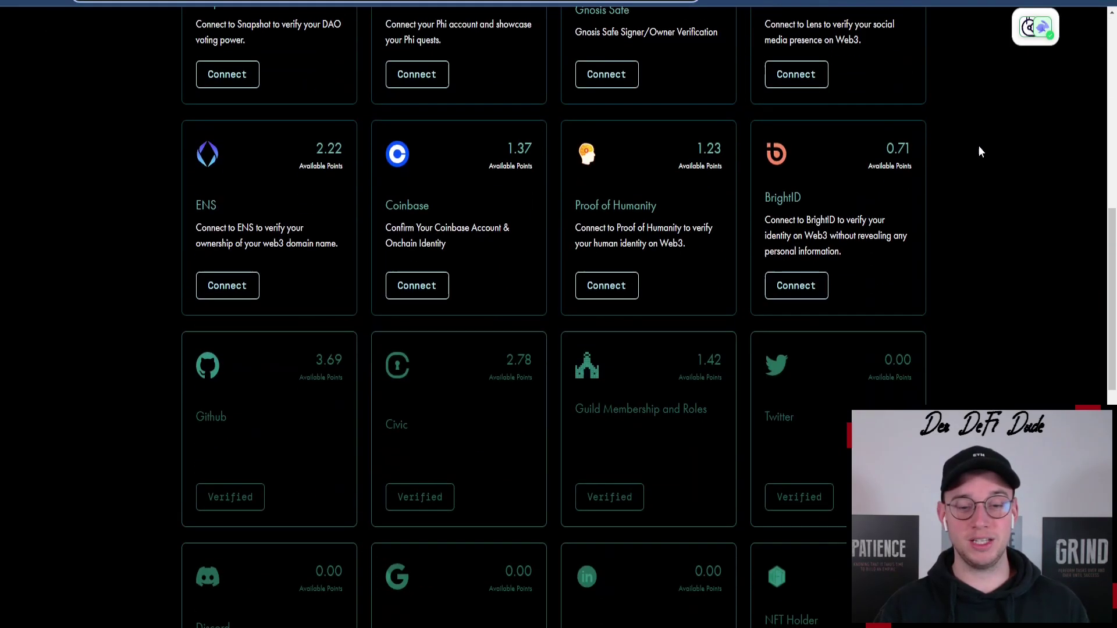
{"action": "scroll", "coordinate": [995, 142], "scroll_direction": "up", "scroll_amount": 3}
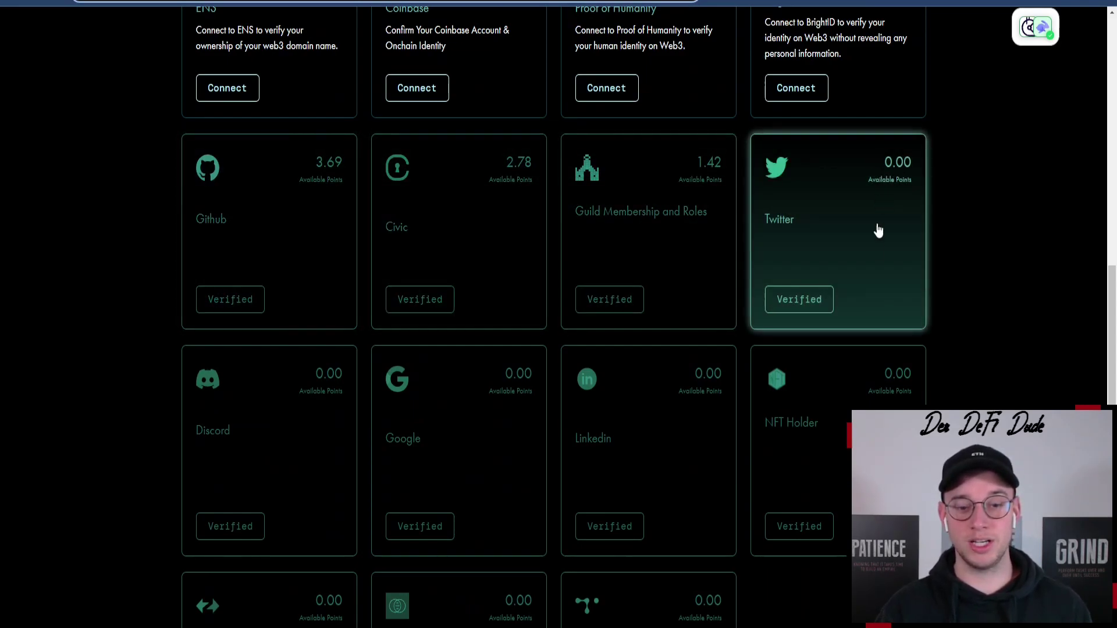
{"action": "scroll", "coordinate": [741, 300], "scroll_direction": "down", "scroll_amount": 2}
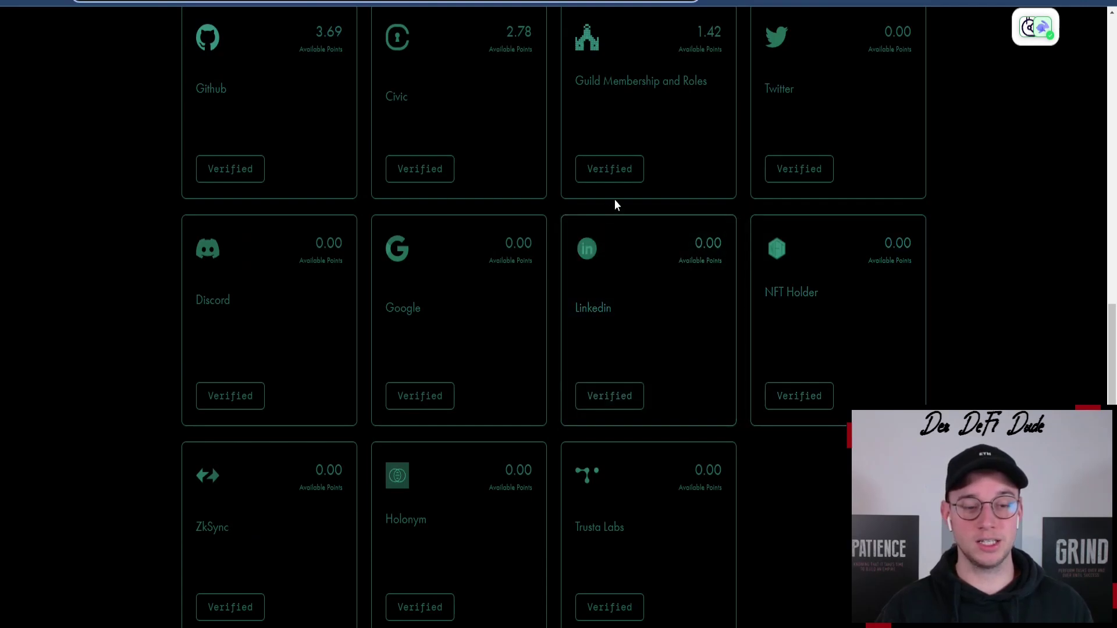
{"action": "scroll", "coordinate": [616, 204], "scroll_direction": "down", "scroll_amount": 3}
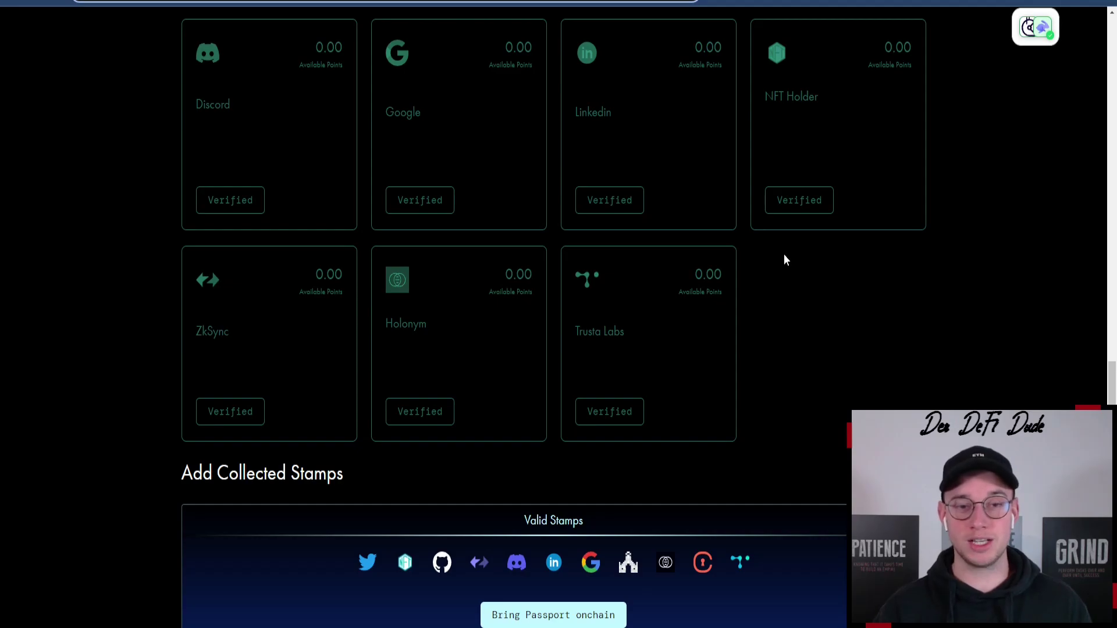
{"action": "scroll", "coordinate": [784, 260], "scroll_direction": "up", "scroll_amount": 13}
{"action": "scroll", "coordinate": [797, 210], "scroll_direction": "up", "scroll_amount": 5}
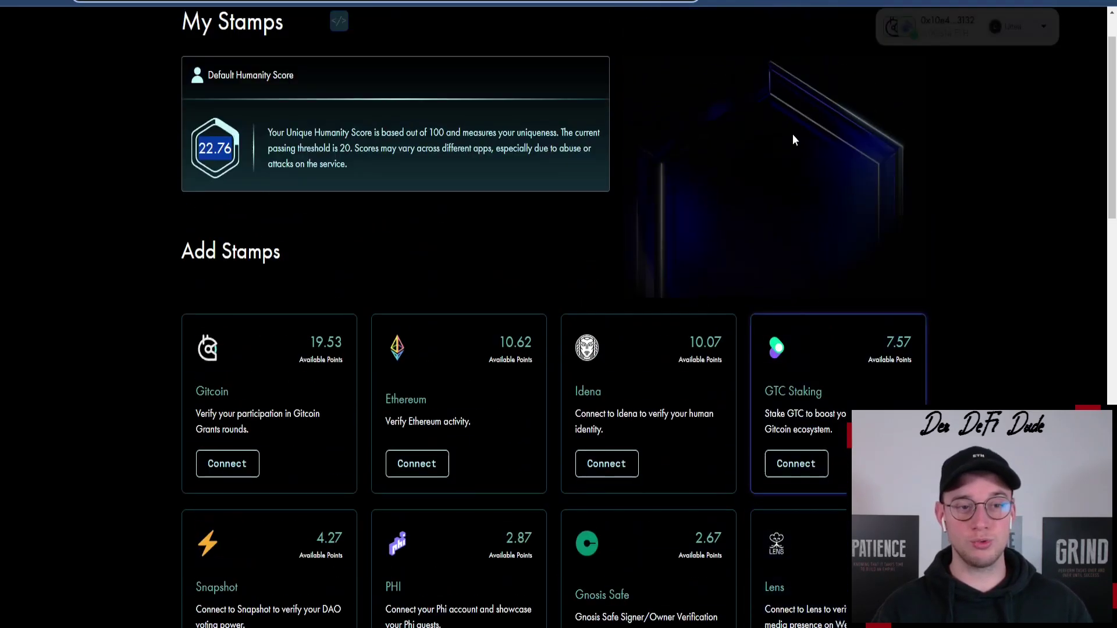
{"action": "scroll", "coordinate": [955, 272], "scroll_direction": "down", "scroll_amount": 1}
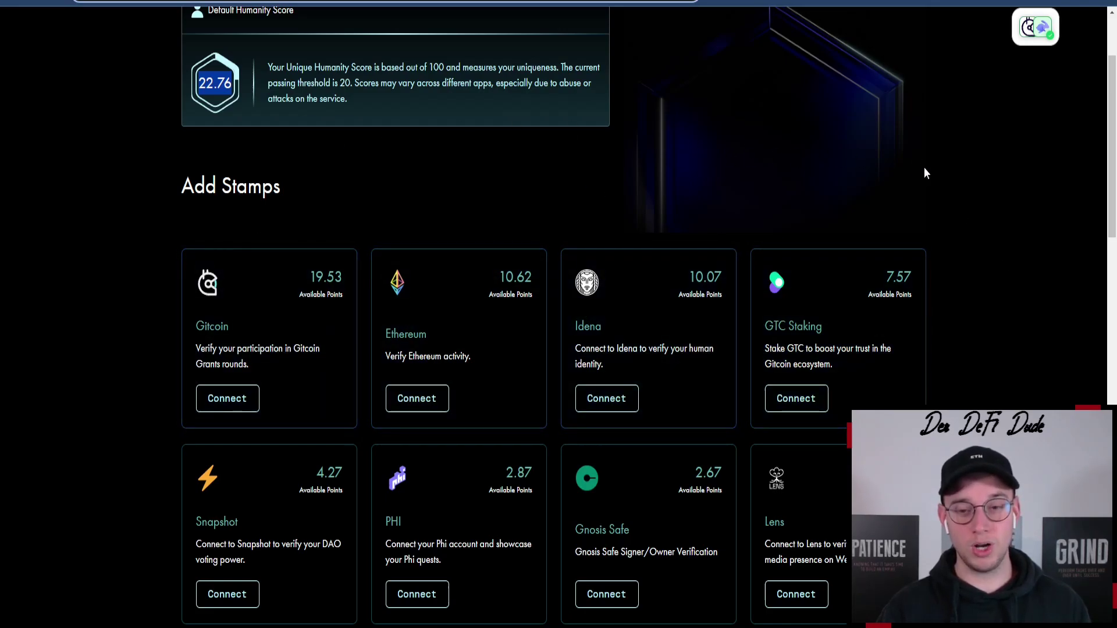
{"action": "scroll", "coordinate": [980, 216], "scroll_direction": "down", "scroll_amount": 1}
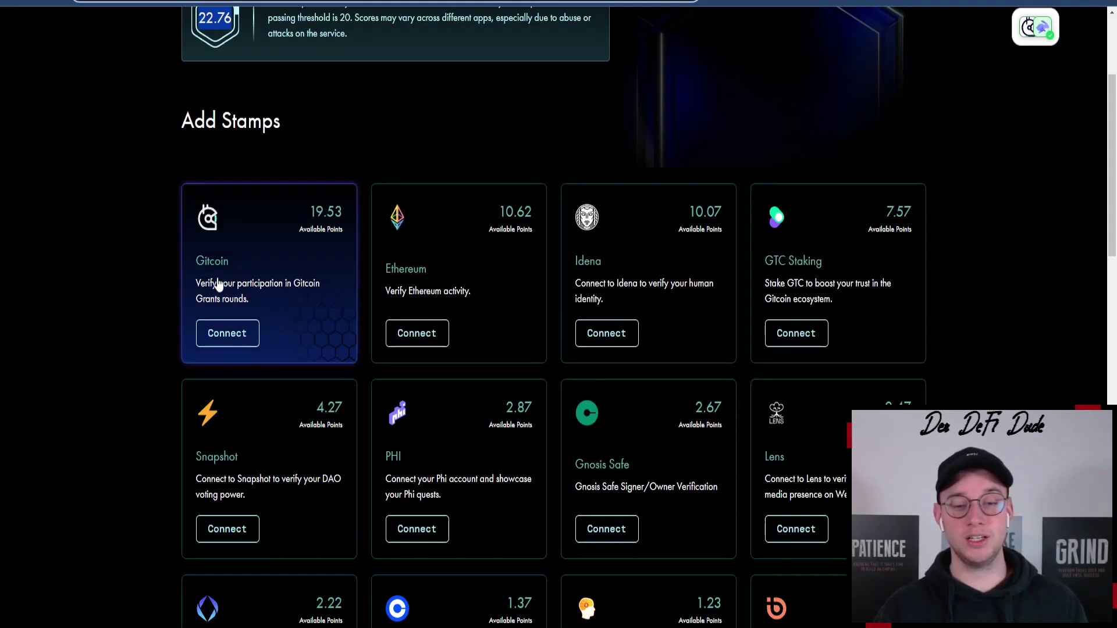
{"action": "scroll", "coordinate": [967, 232], "scroll_direction": "down", "scroll_amount": 2}
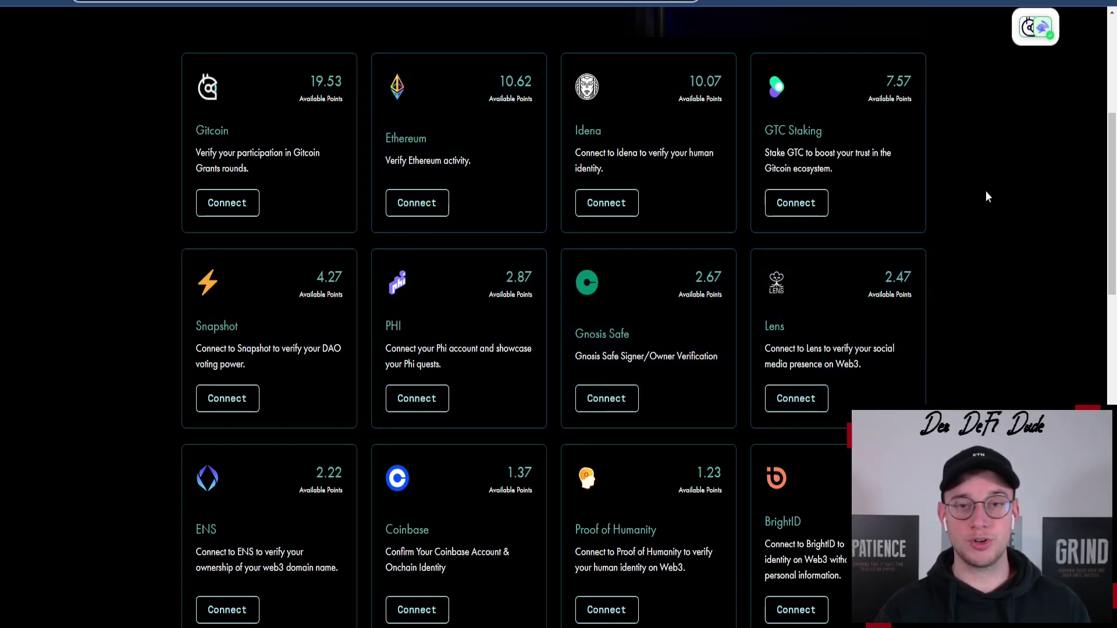
{"action": "scroll", "coordinate": [676, 114], "scroll_direction": "up", "scroll_amount": 5}
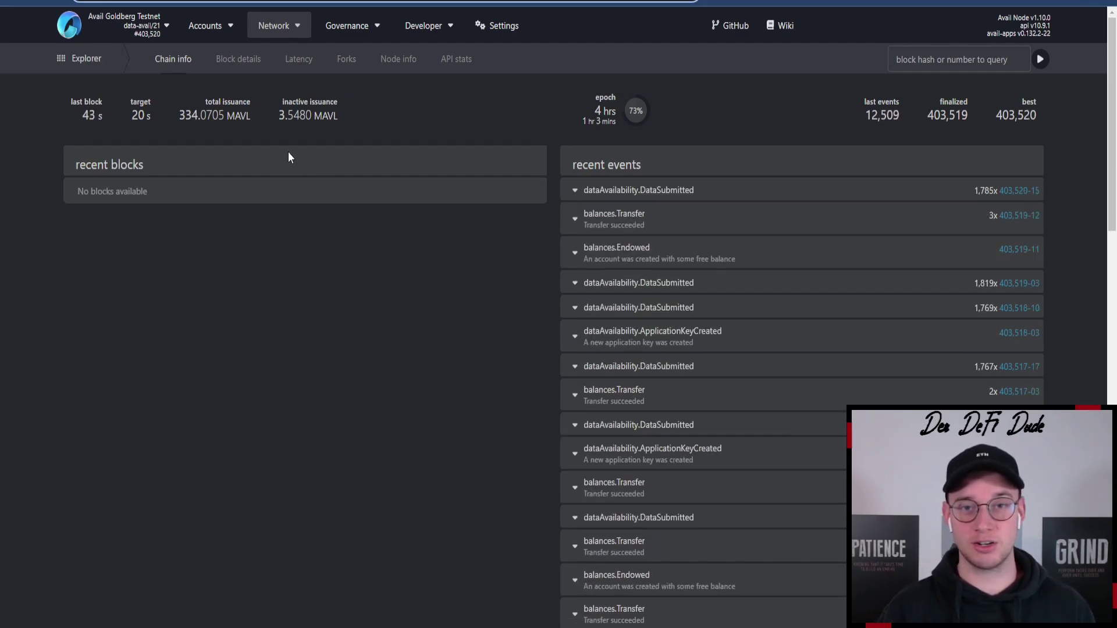
Open Accounts > Accounts, then start and cancel exporting the Memory account in the extension.
{"action": "mouse_move", "coordinate": [215, 29]}
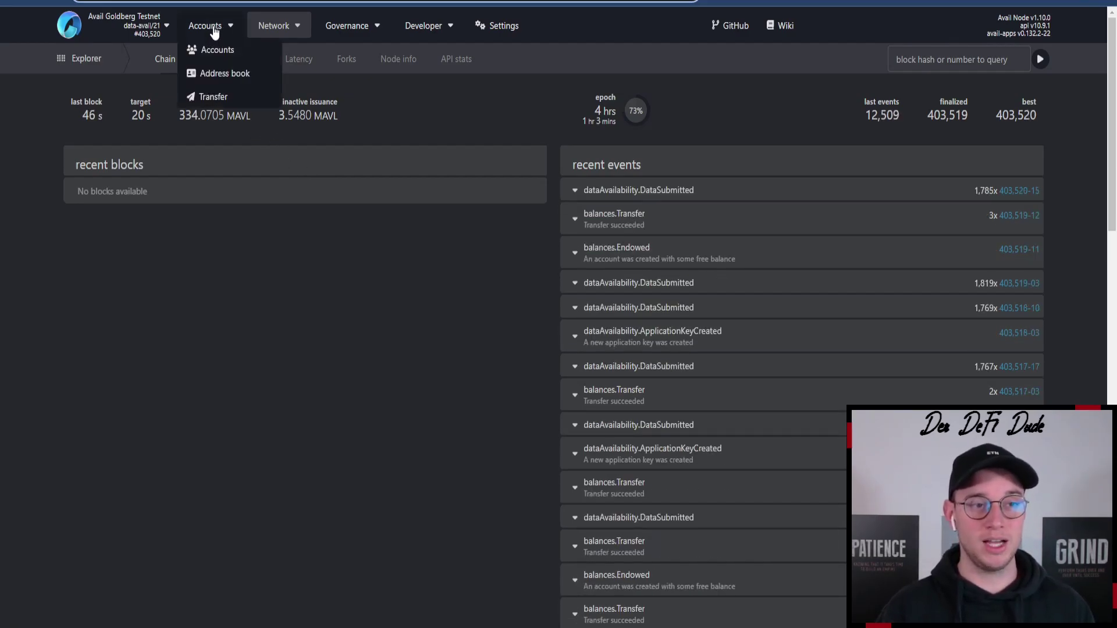
{"action": "left_click", "coordinate": [210, 51]}
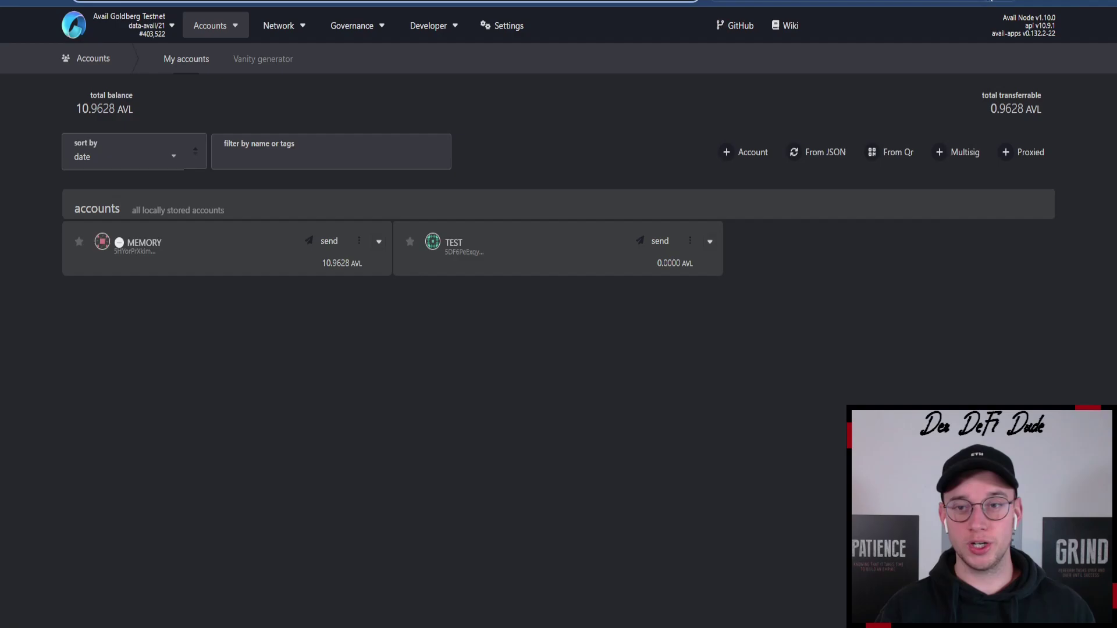
{"action": "left_click", "coordinate": [990, 1]}
{"action": "left_click", "coordinate": [975, 94]}
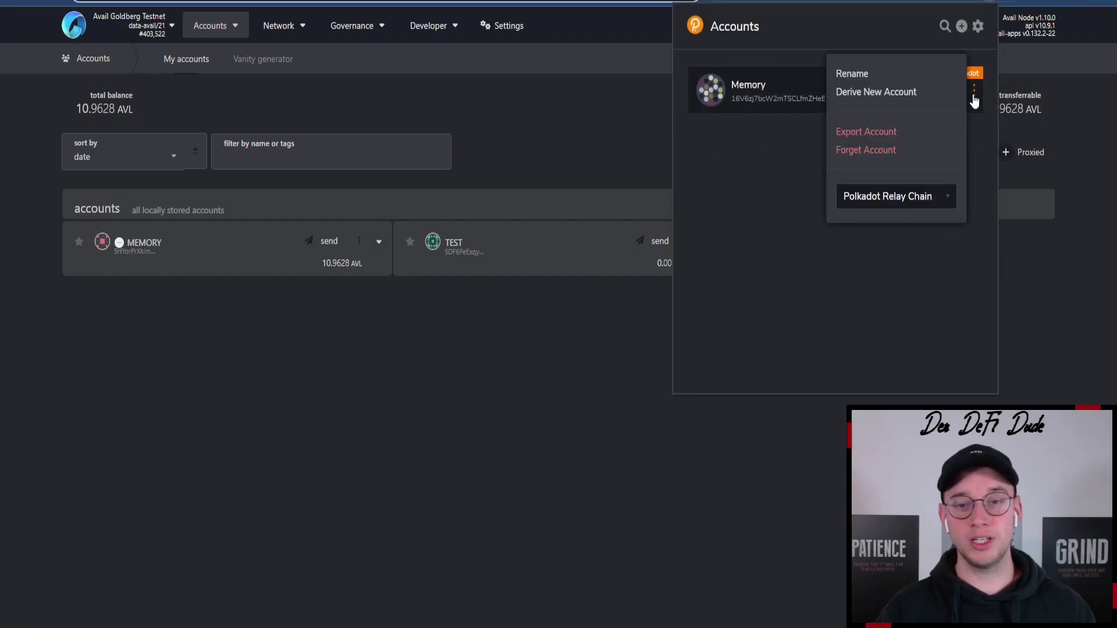
{"action": "left_click", "coordinate": [865, 132]}
{"action": "left_click", "coordinate": [745, 183]}
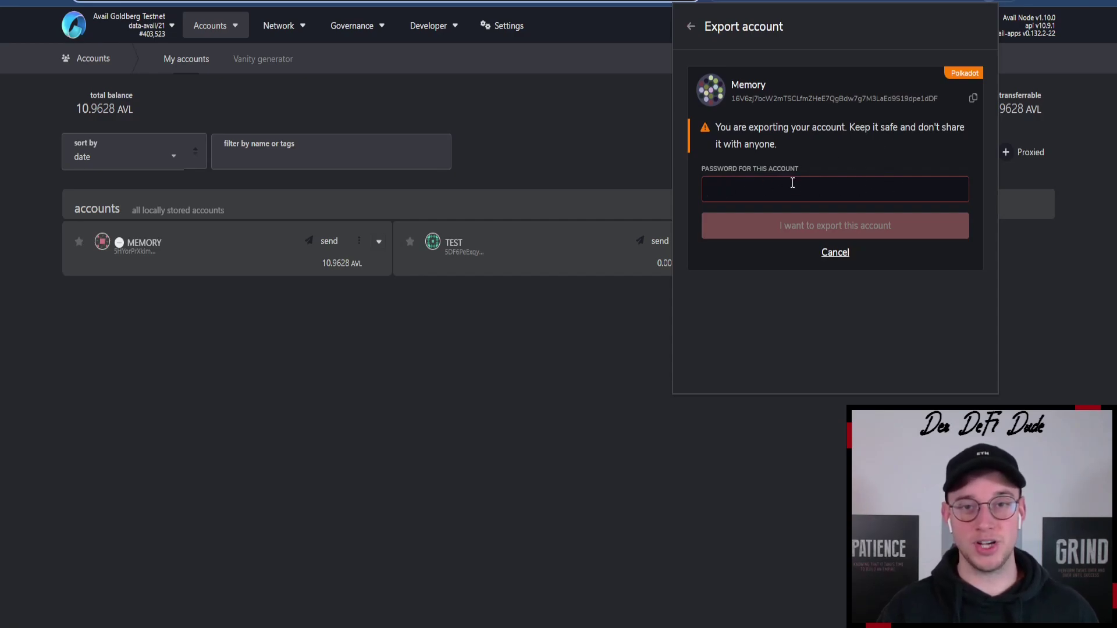
{"action": "left_click", "coordinate": [1033, 291]}
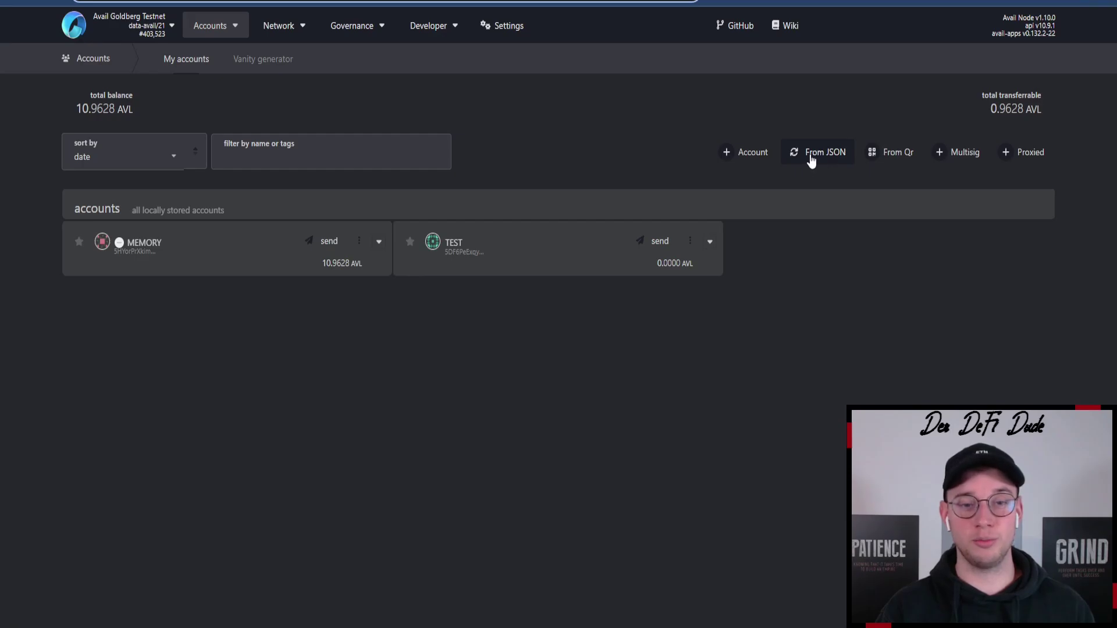
Open the From JSON backup restore form and close it without restoring.
{"action": "left_click", "coordinate": [811, 163]}
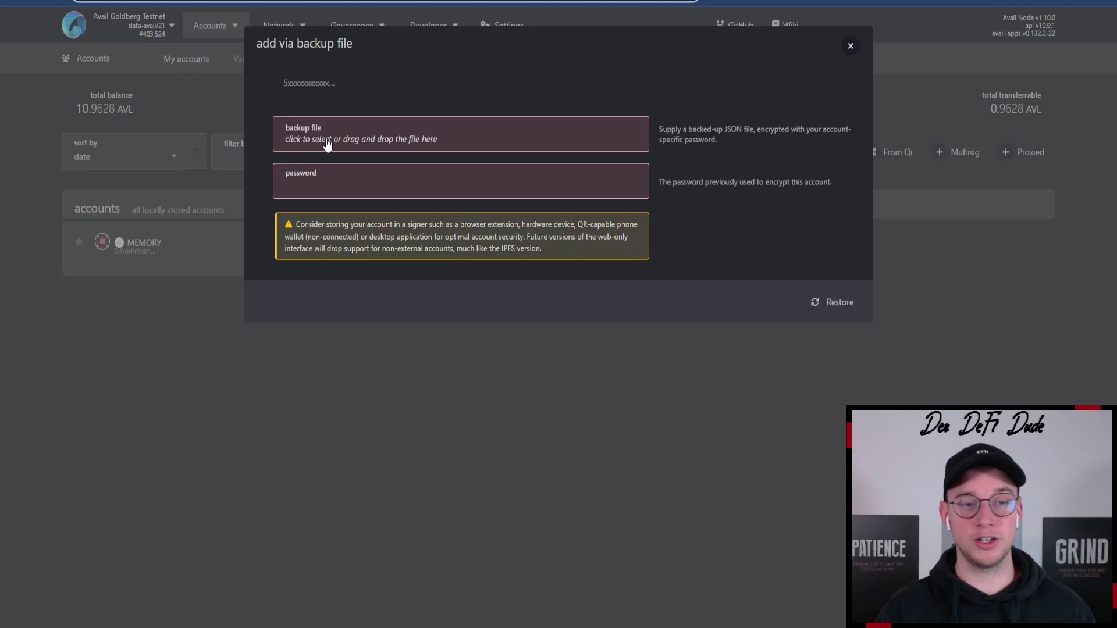
{"action": "left_click", "coordinate": [275, 191]}
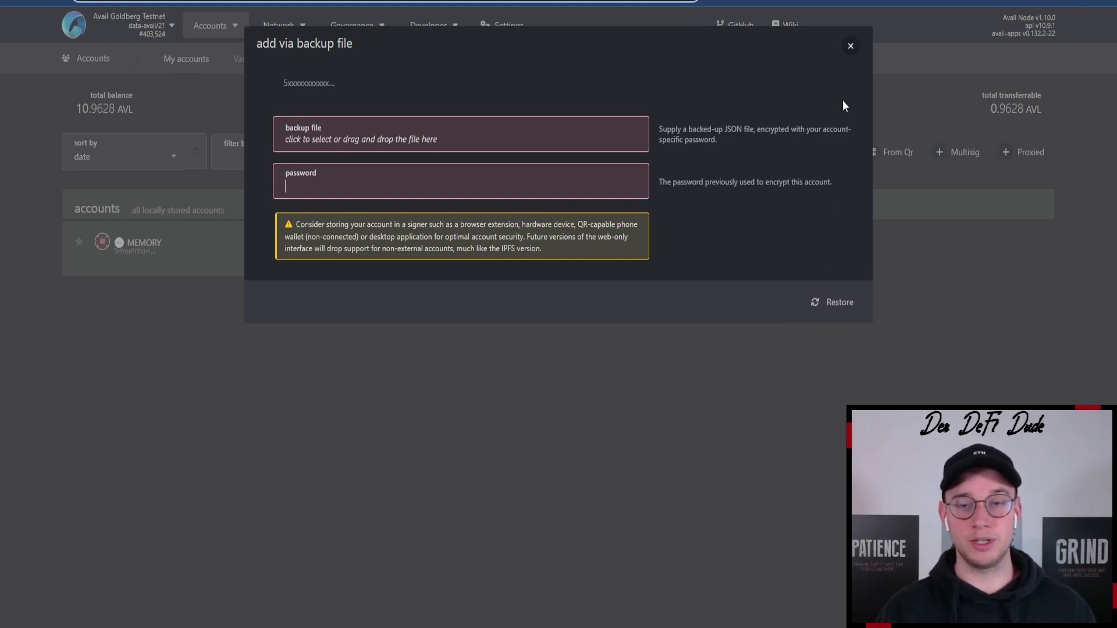
{"action": "left_click", "coordinate": [851, 46]}
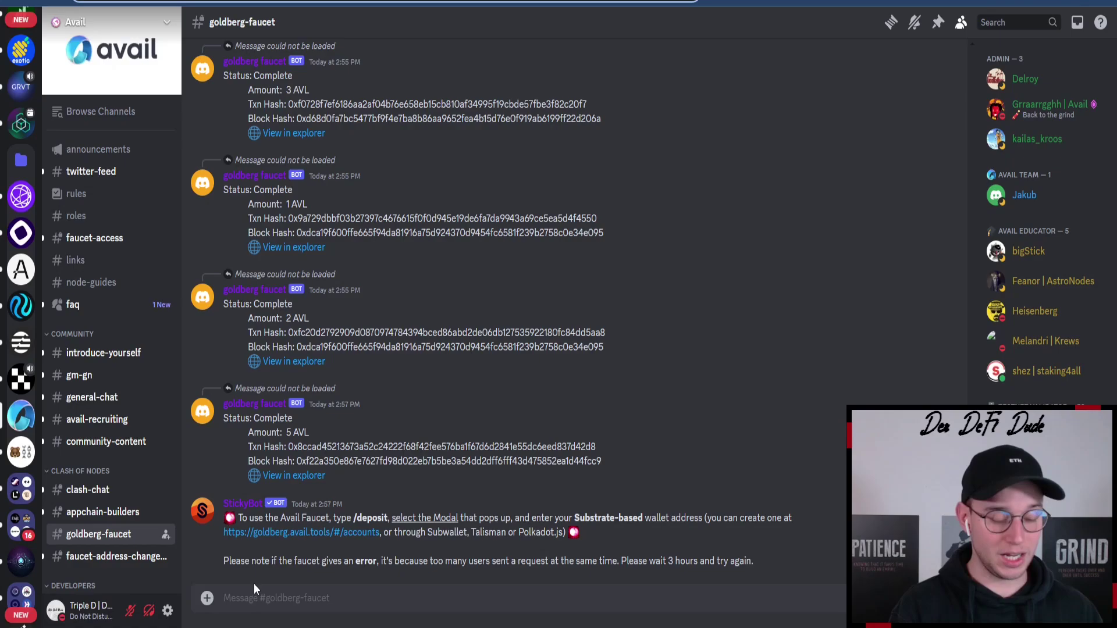
Send the faucet's /deposit command with the Memory account's copied address.
{"action": "type", "text": "/deposit"}
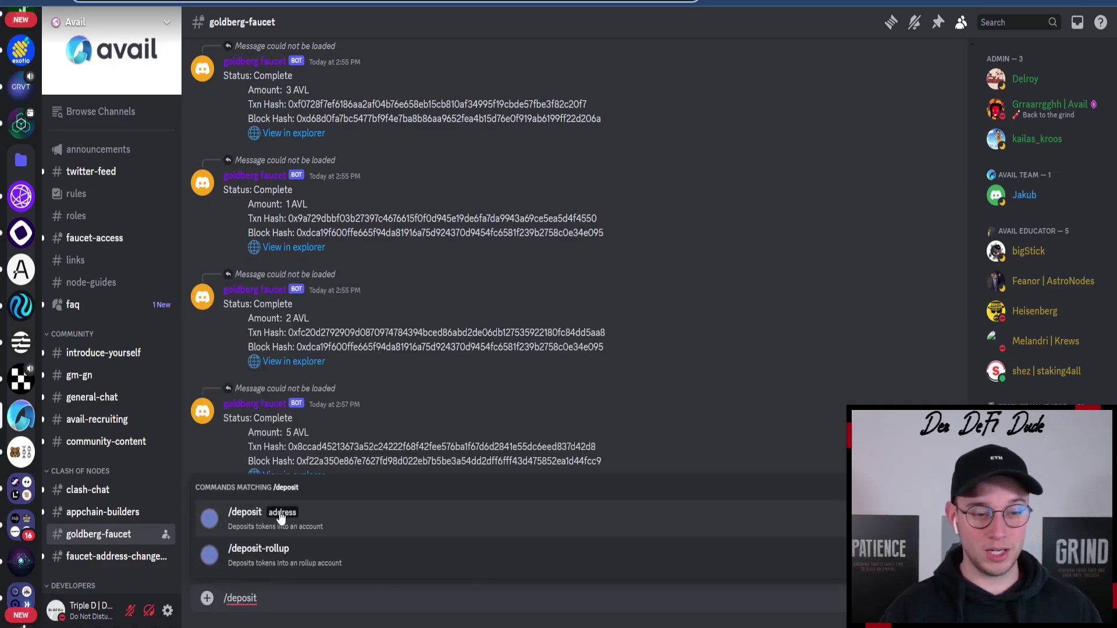
{"action": "left_click", "coordinate": [251, 525]}
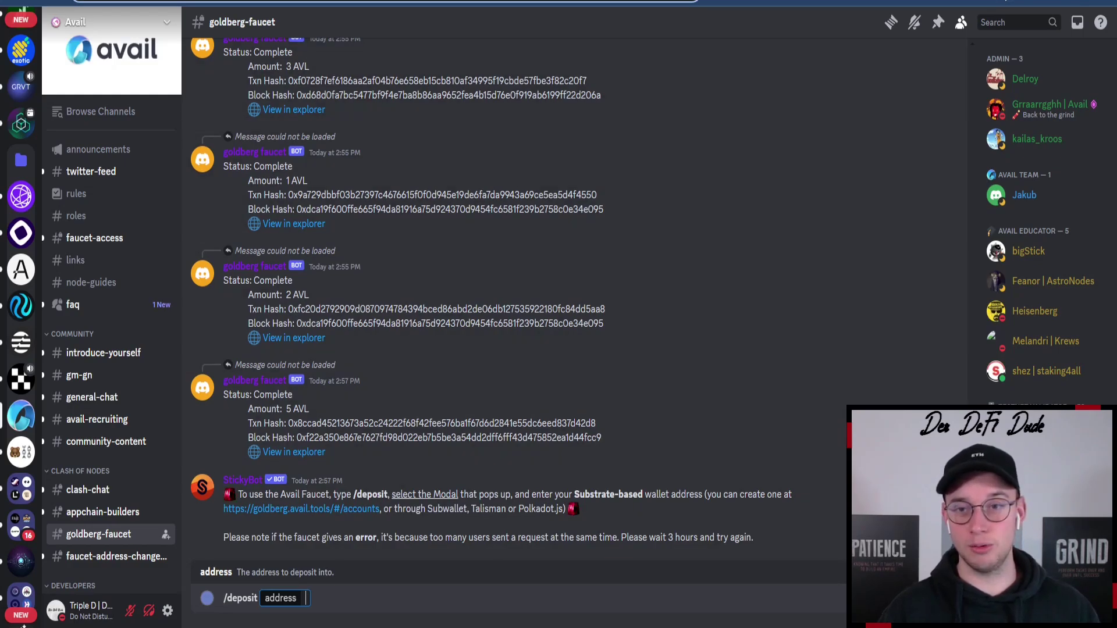
{"action": "left_click", "coordinate": [966, 3]}
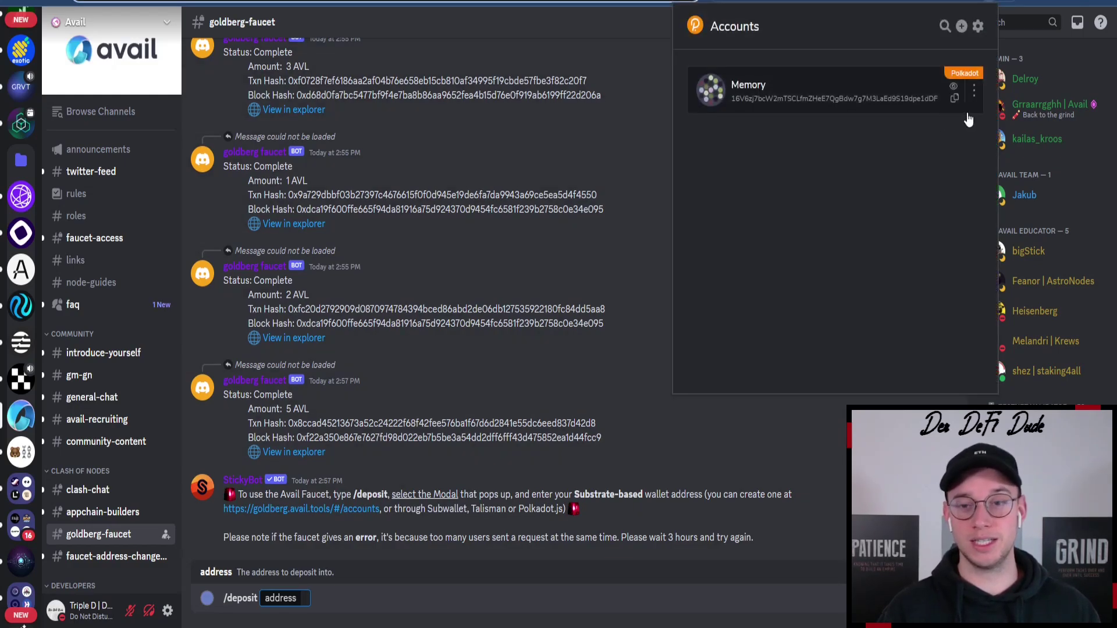
{"action": "left_click", "coordinate": [955, 100]}
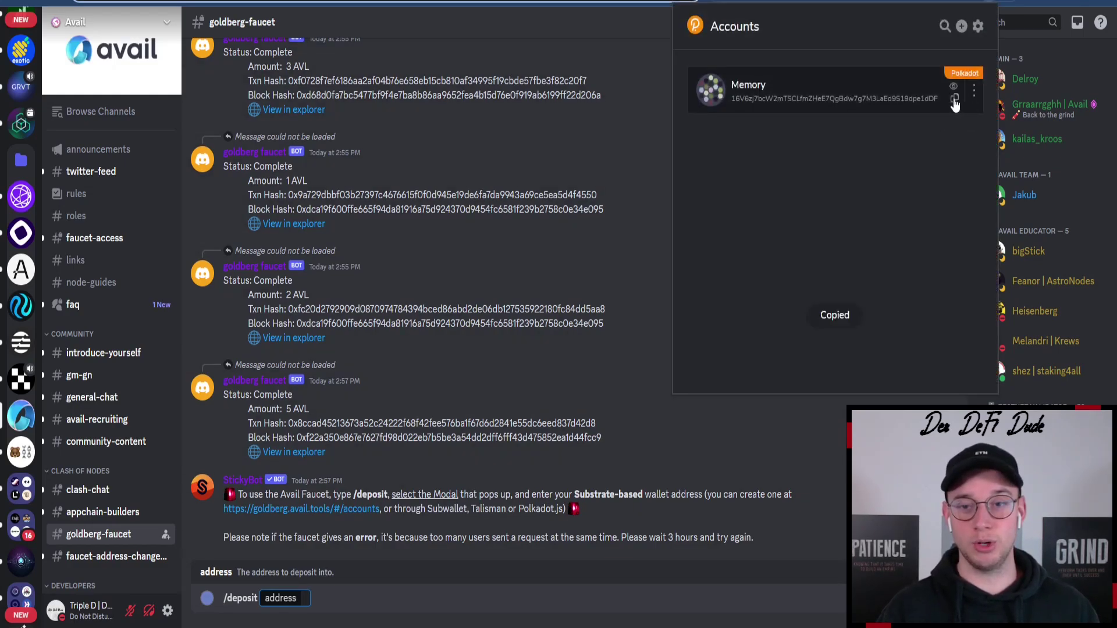
{"action": "left_click", "coordinate": [306, 598]}
{"action": "key", "text": "ctrl+v"}
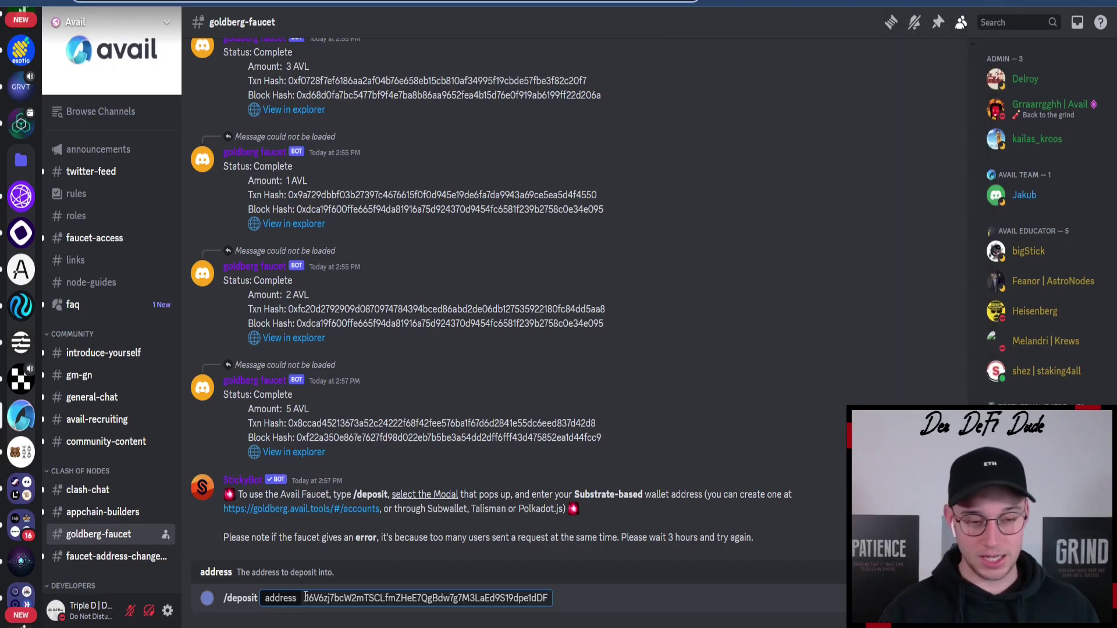
{"action": "key", "text": "Return"}
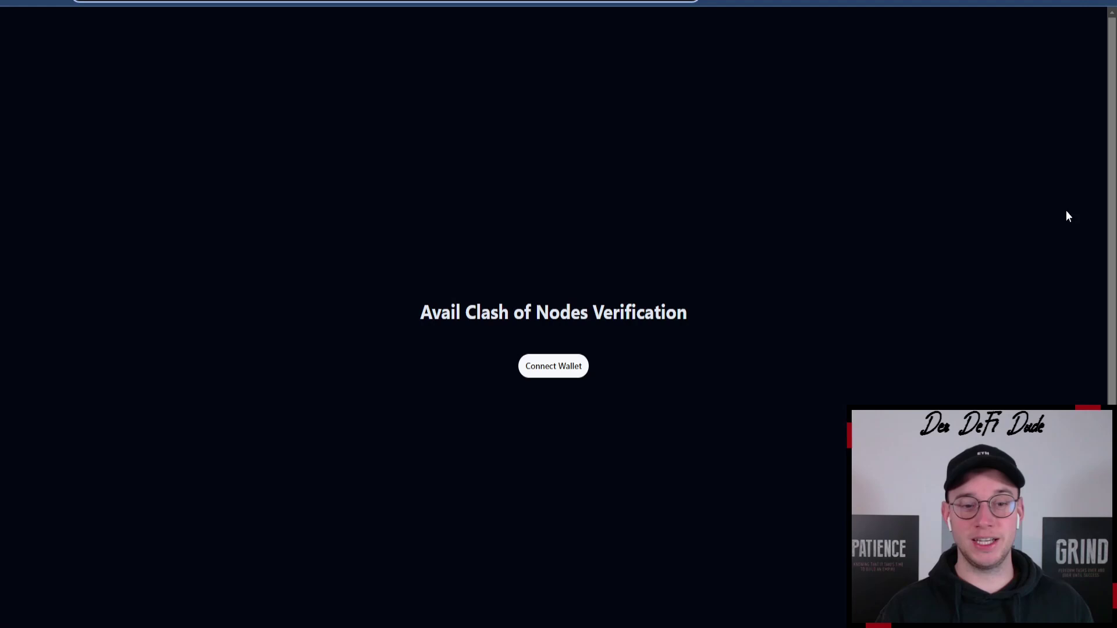
Connect Rabby Wallet to the verification page and sign in.
{"action": "left_click", "coordinate": [547, 370]}
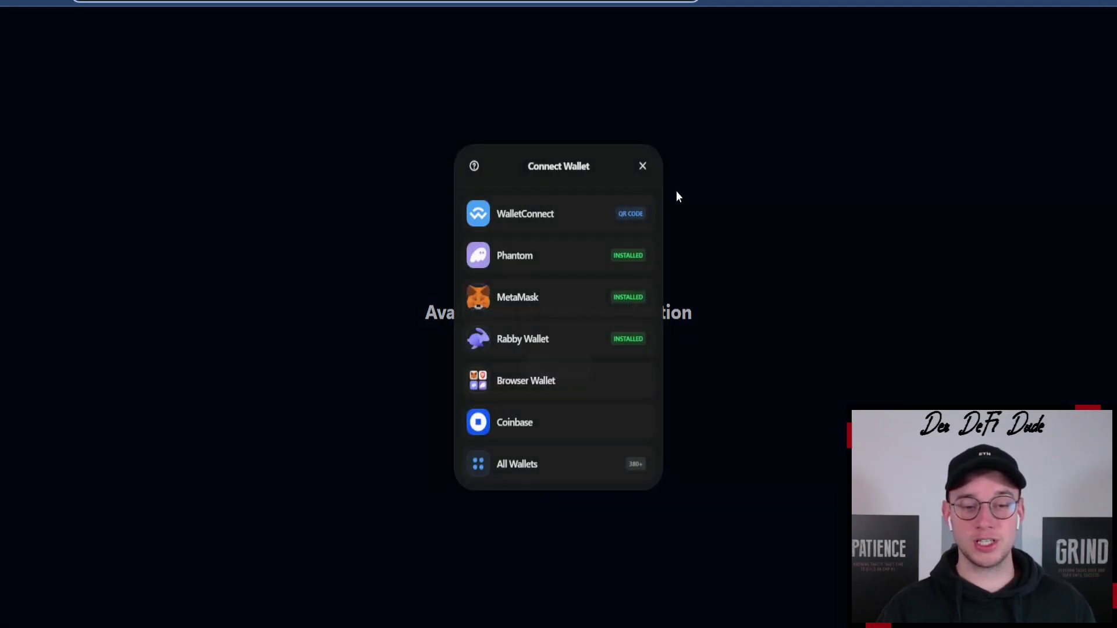
{"action": "left_click", "coordinate": [532, 345]}
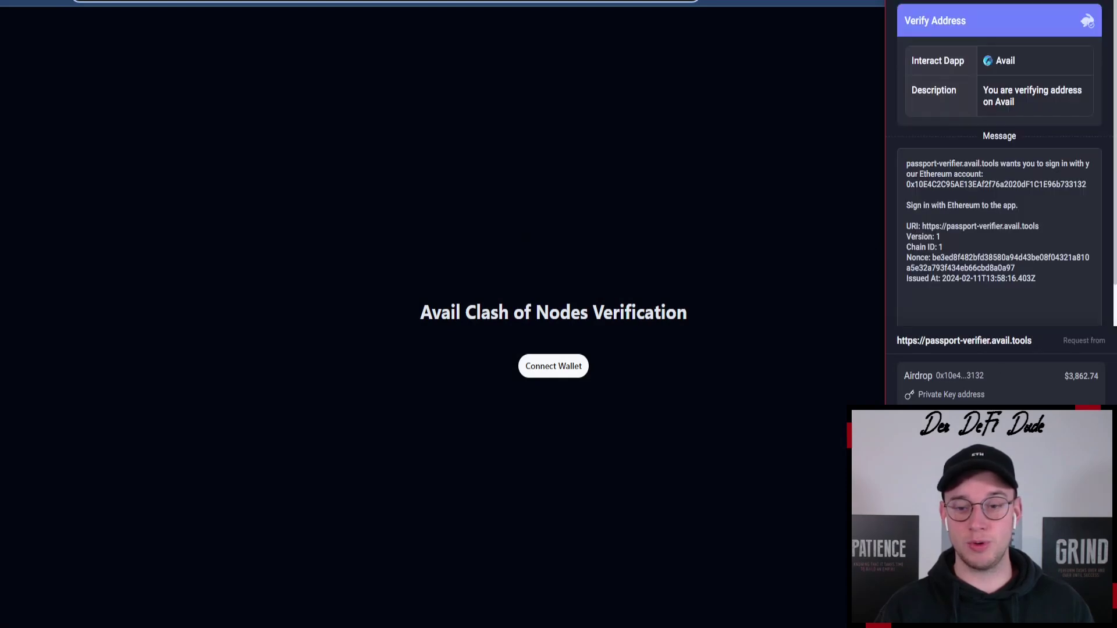
{"action": "left_click", "coordinate": [1056, 599]}
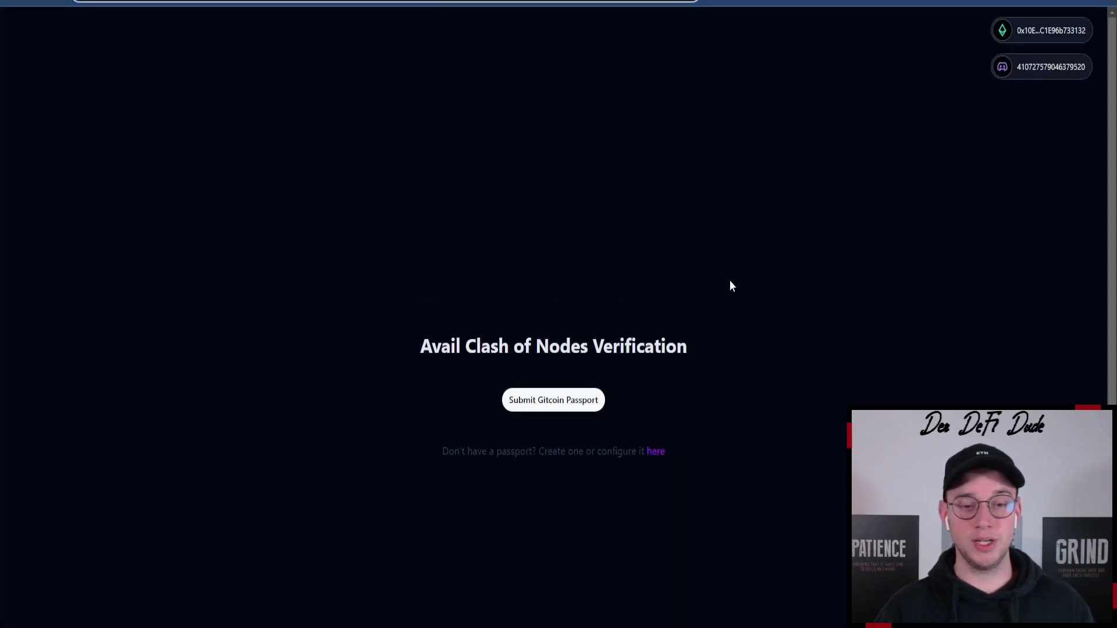
Submit the Gitcoin Passport scoring 22.759048, approve the signature and claim the Discord role.
{"action": "left_click", "coordinate": [545, 407]}
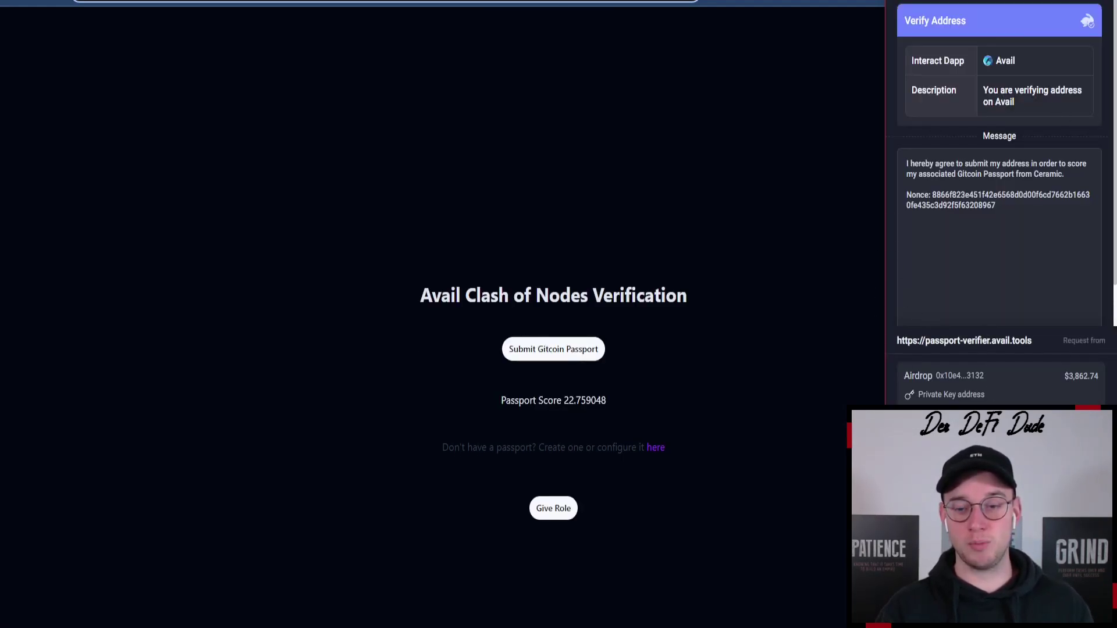
{"action": "left_click", "coordinate": [1047, 605]}
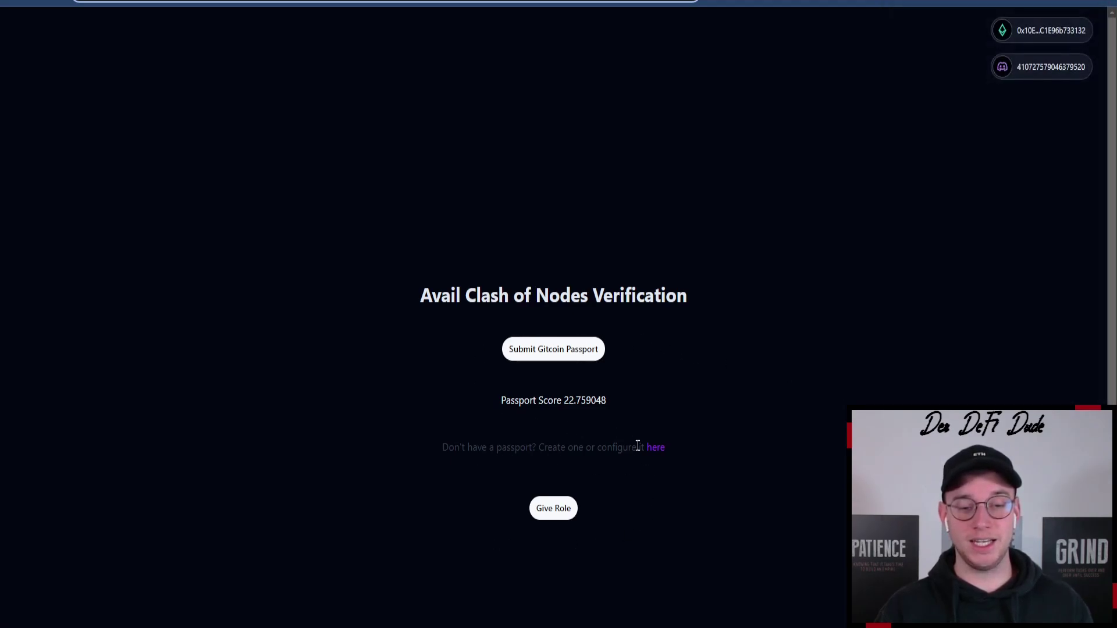
{"action": "left_click", "coordinate": [554, 508]}
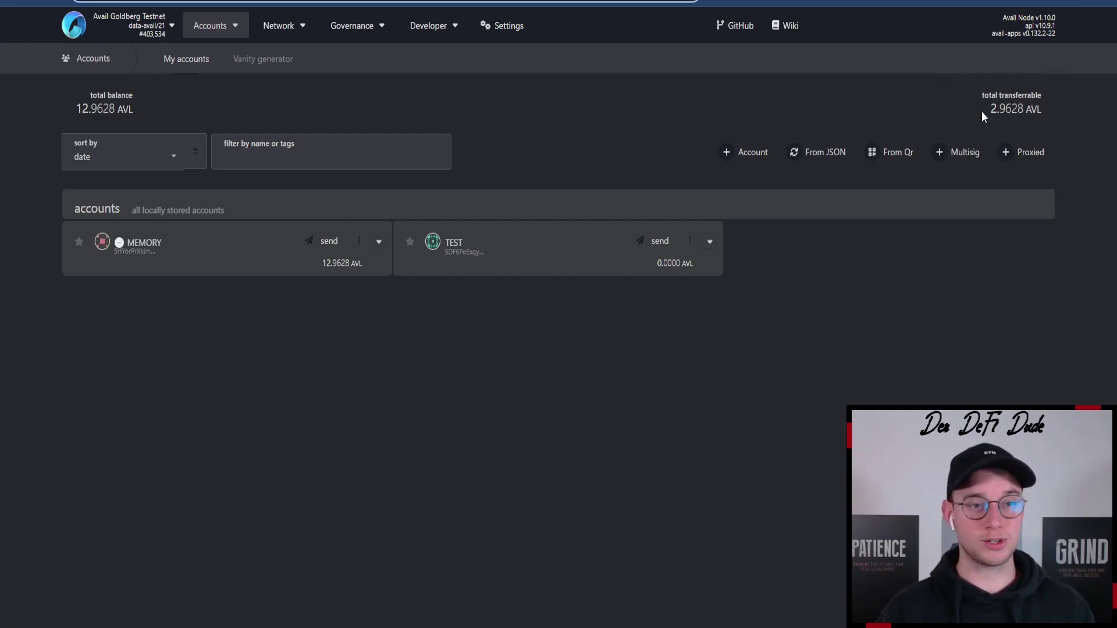
Go to Settings > Metadata in the Avail explorer.
{"action": "left_click", "coordinate": [500, 30]}
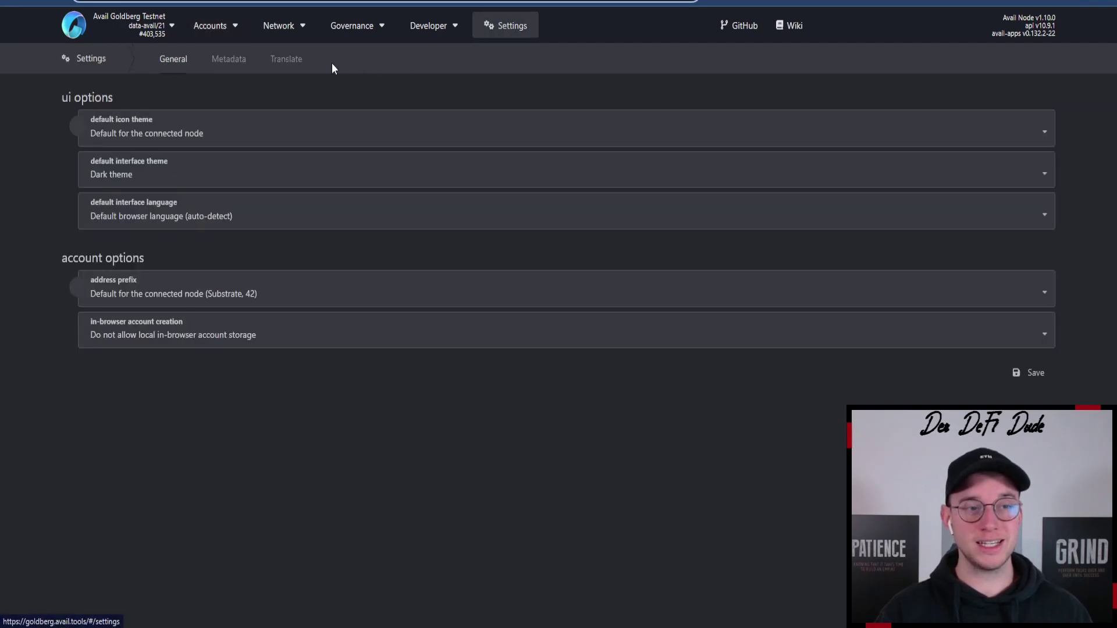
{"action": "left_click", "coordinate": [231, 65]}
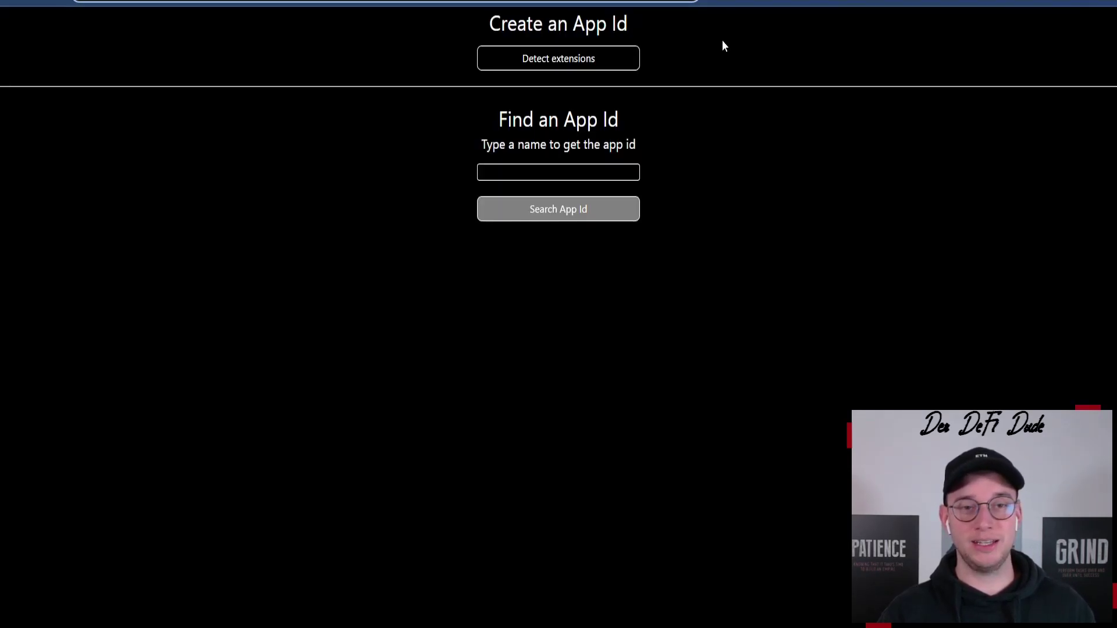
Detect extensions, select the polkadot-js account and send a create-app-ID transaction named 'tripled'.
{"action": "left_click", "coordinate": [547, 64]}
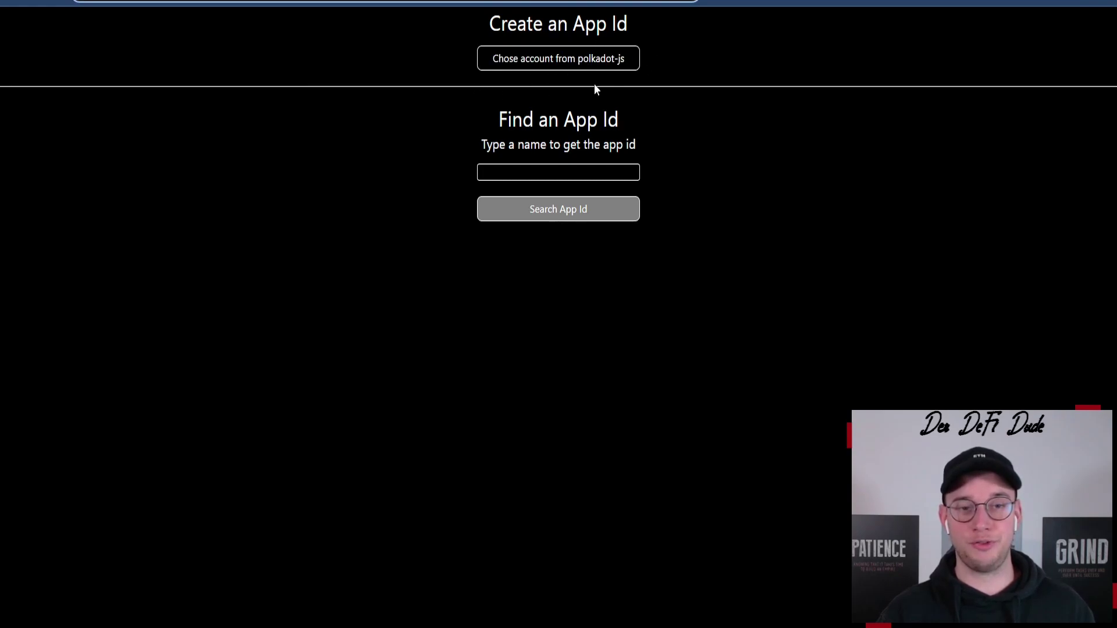
{"action": "left_click", "coordinate": [556, 63]}
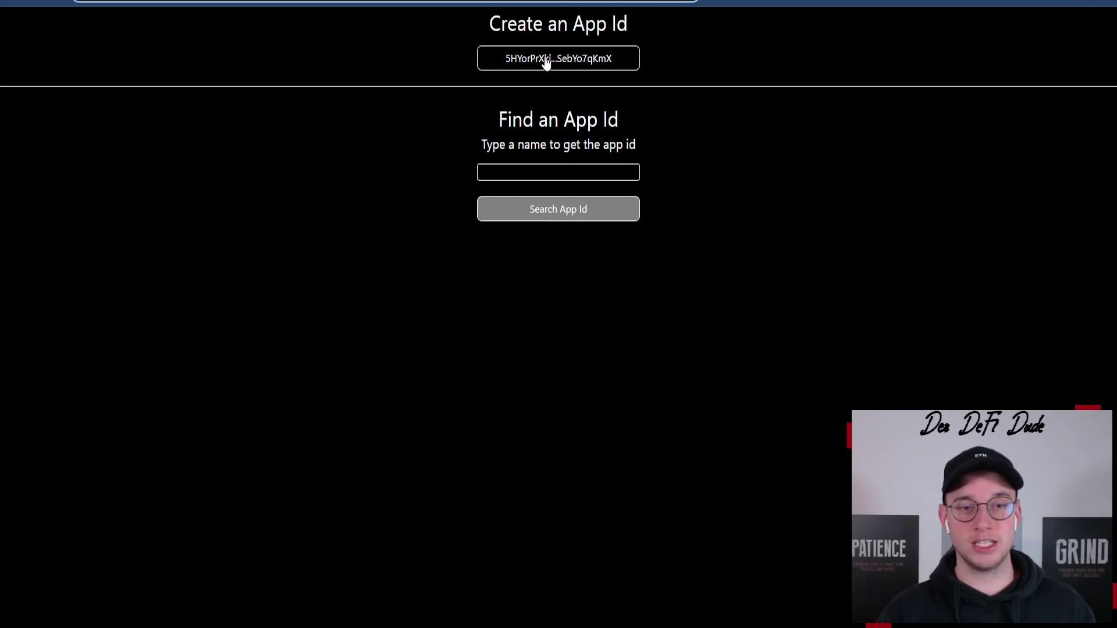
{"action": "left_click", "coordinate": [544, 61]}
{"action": "left_click", "coordinate": [518, 78]}
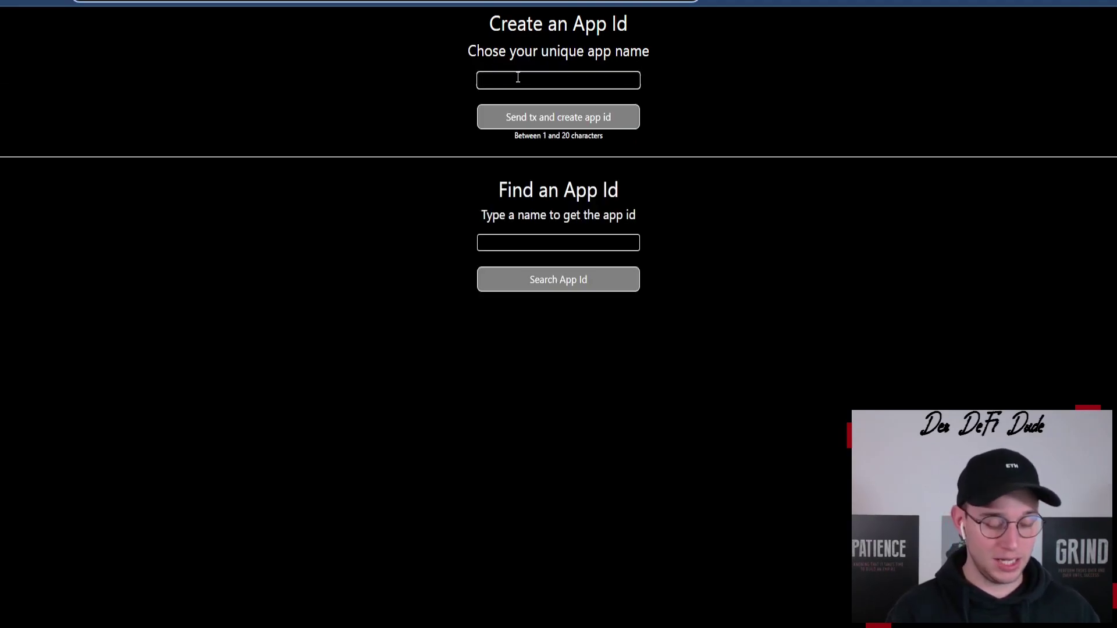
{"action": "type", "text": "d"}
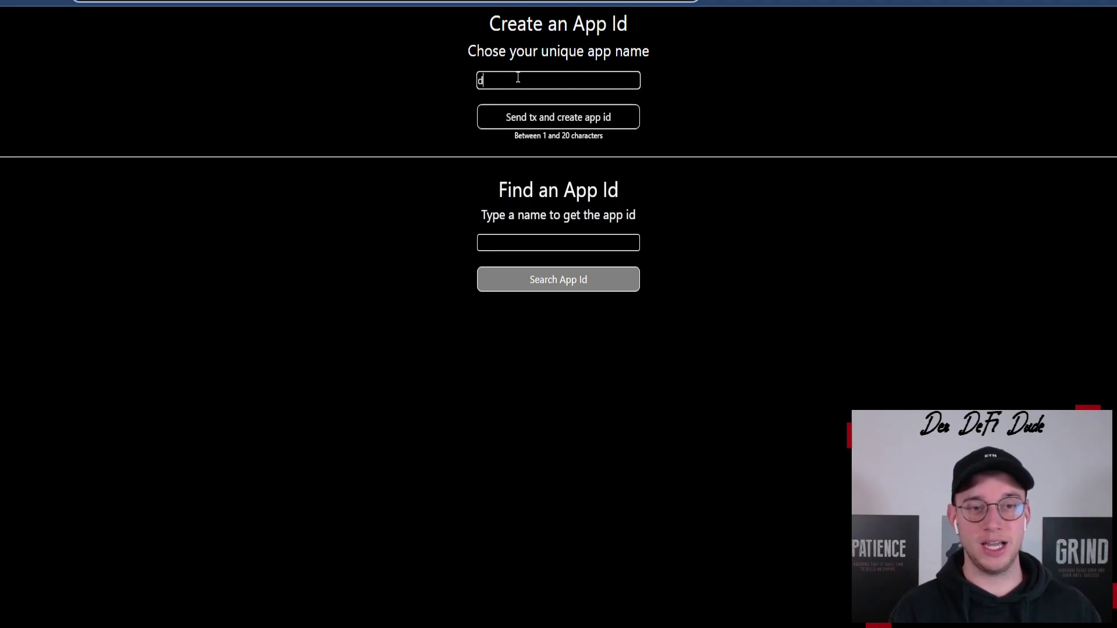
{"action": "key", "text": "BackSpace"}
{"action": "type", "text": "tripl"}
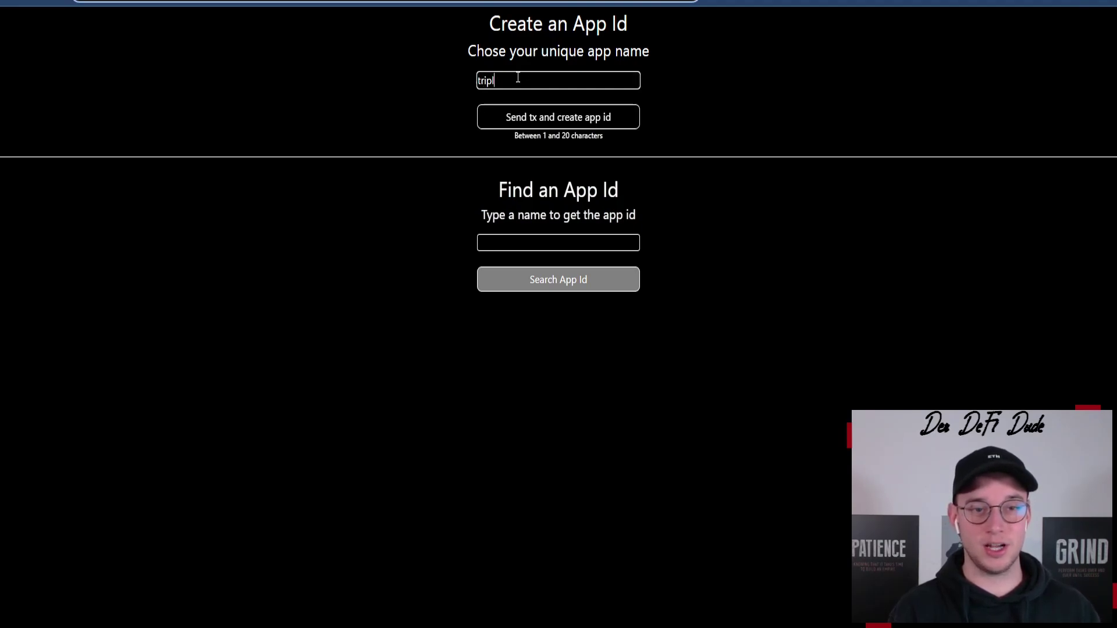
{"action": "type", "text": "ed"}
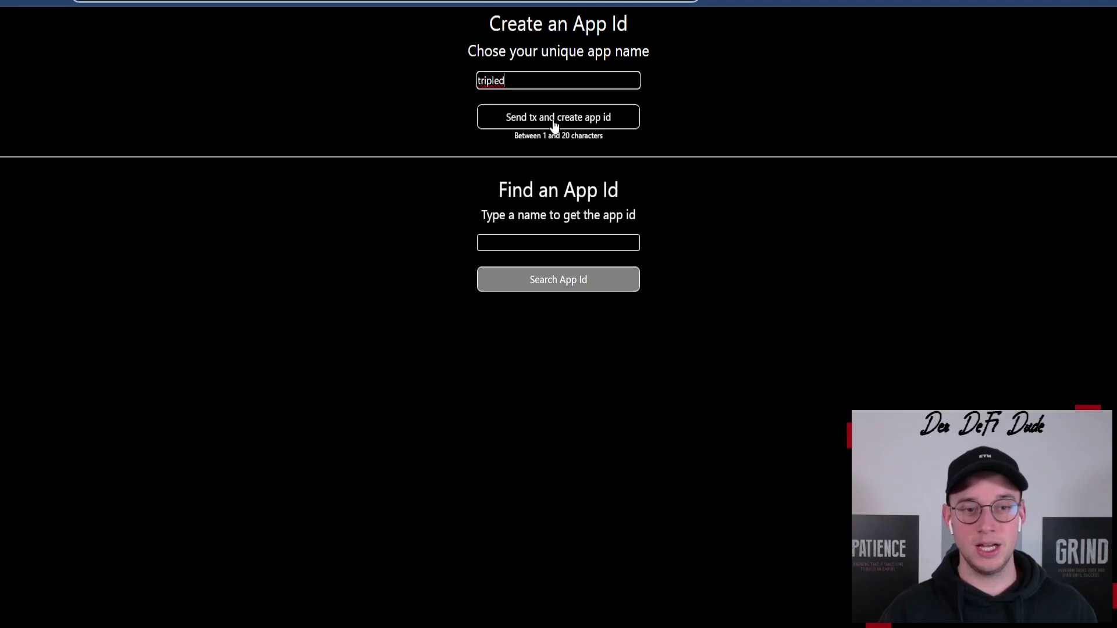
{"action": "left_click", "coordinate": [531, 117]}
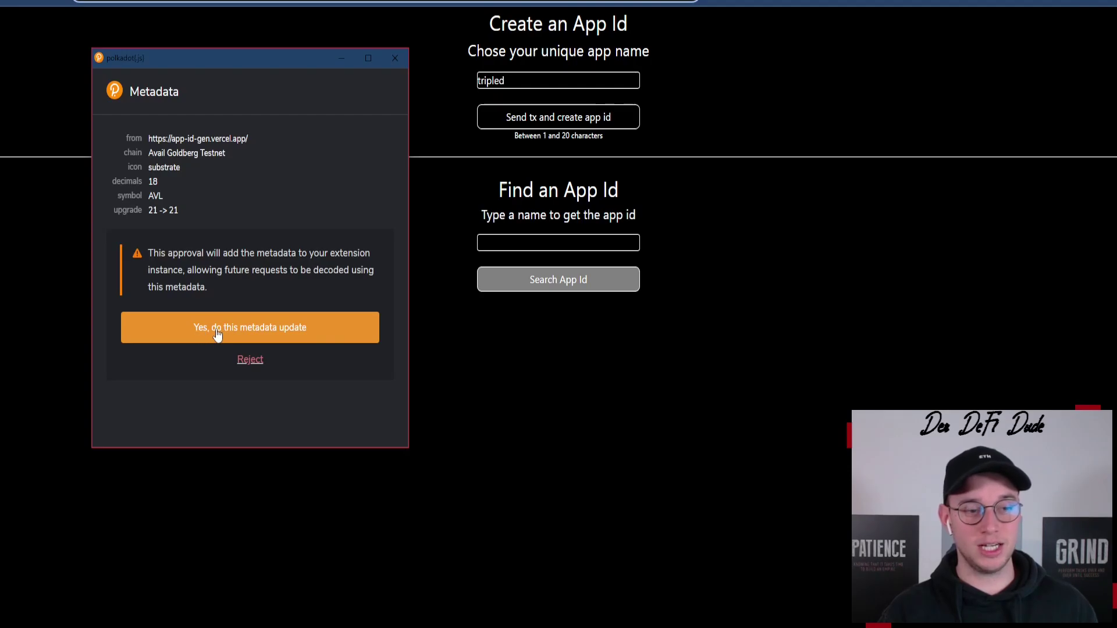
Approve the metadata update, search 'tripled', and check the success result with id 1,591.
{"action": "left_click", "coordinate": [247, 333]}
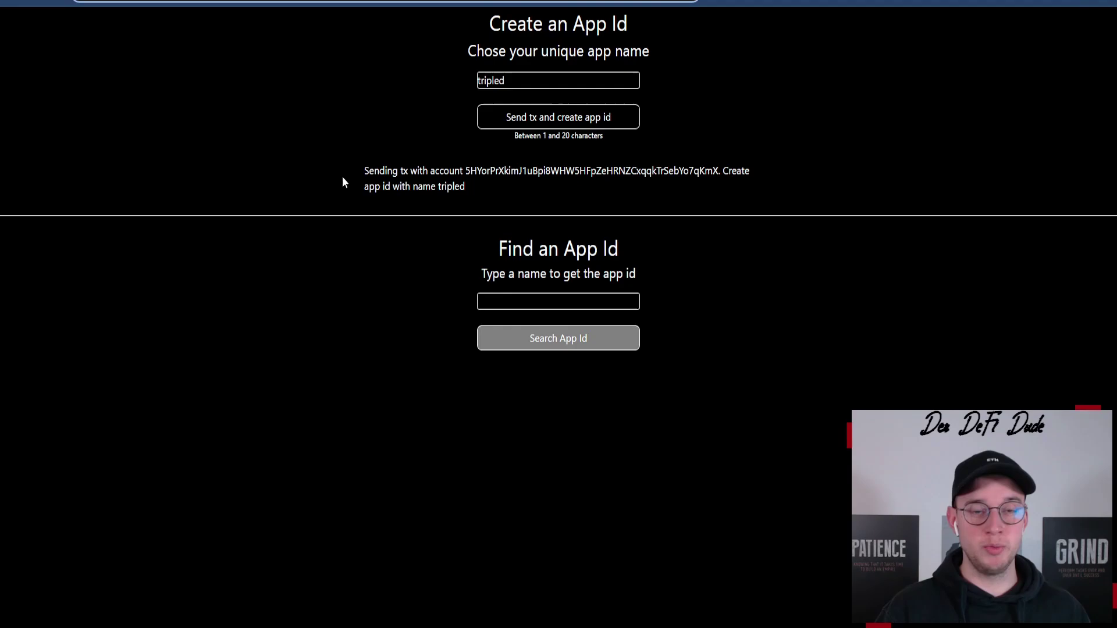
{"action": "left_click", "coordinate": [506, 303]}
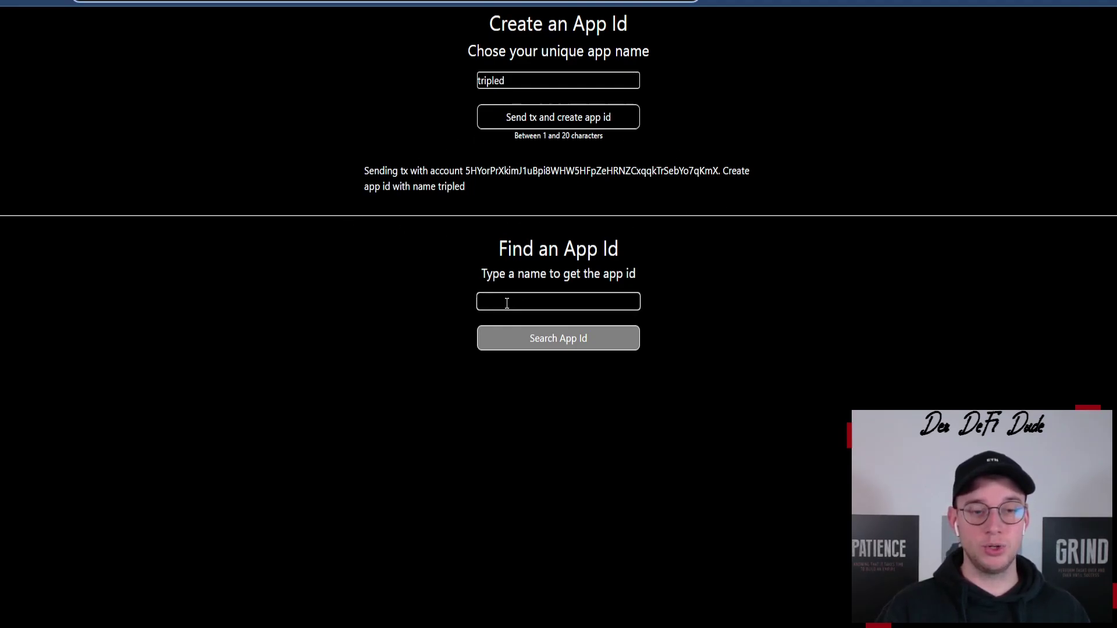
{"action": "type", "text": "t"}
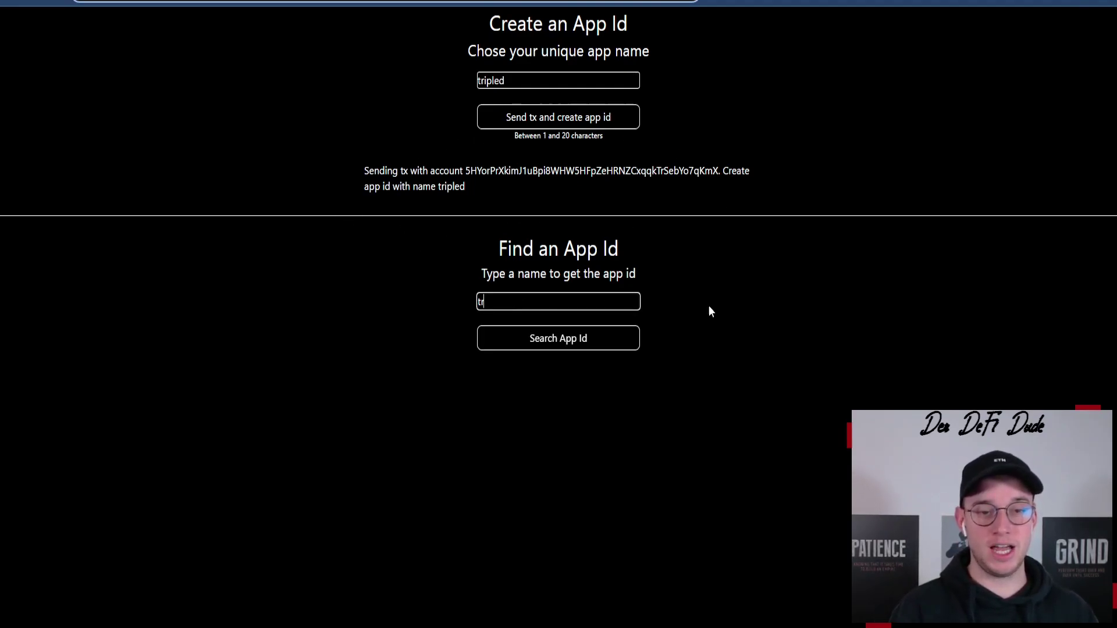
{"action": "type", "text": "ripled"}
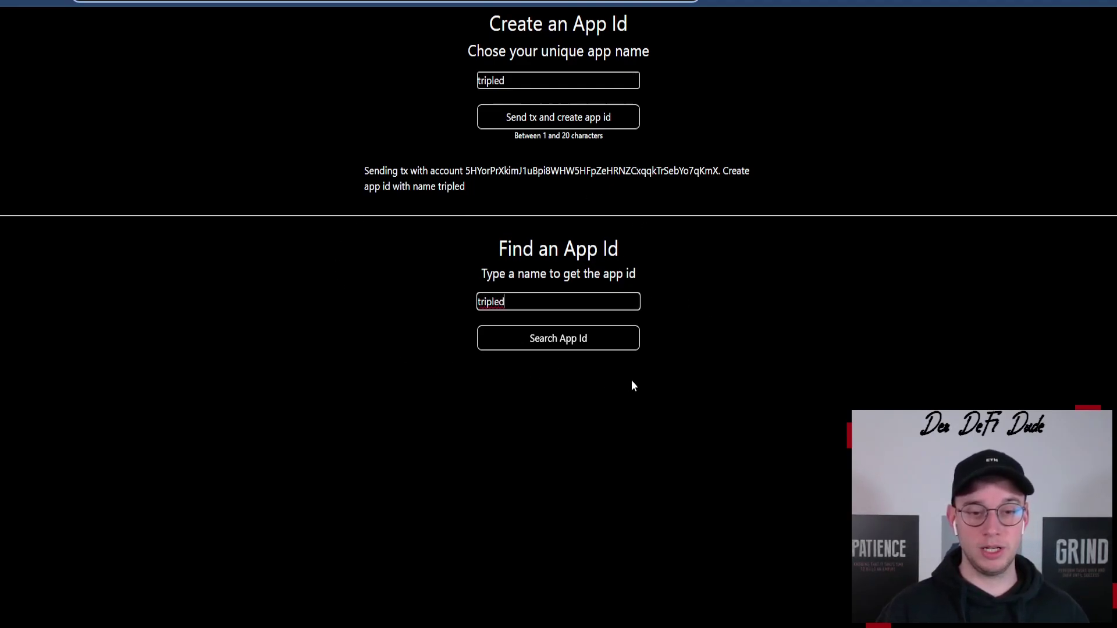
{"action": "left_click", "coordinate": [554, 348]}
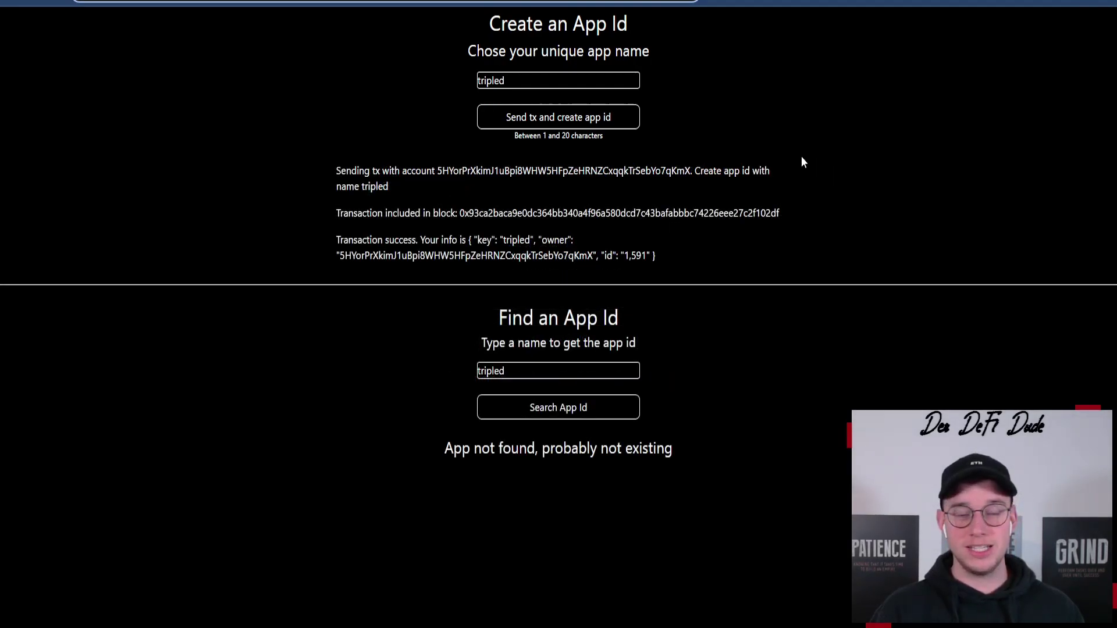
{"action": "left_click_drag", "start_coordinate": [337, 241], "coordinate": [574, 241]}
{"action": "left_click", "coordinate": [521, 377]}
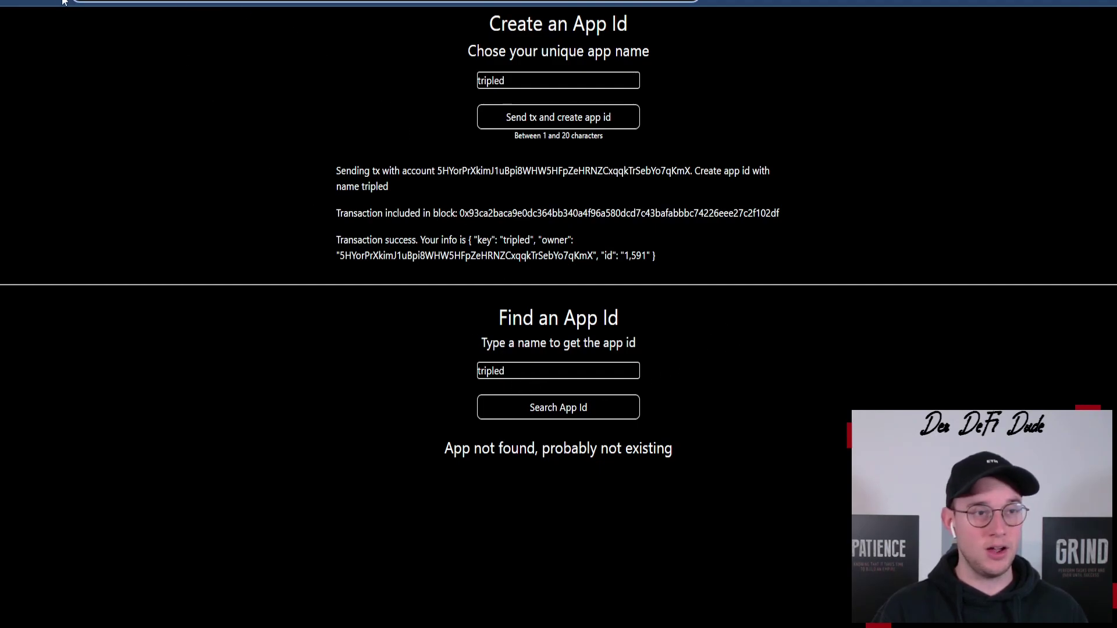
Reload the generator and search 'tripled', finding it registered as AppId 1,591.
{"action": "key", "text": "F5"}
{"action": "left_click", "coordinate": [522, 174]}
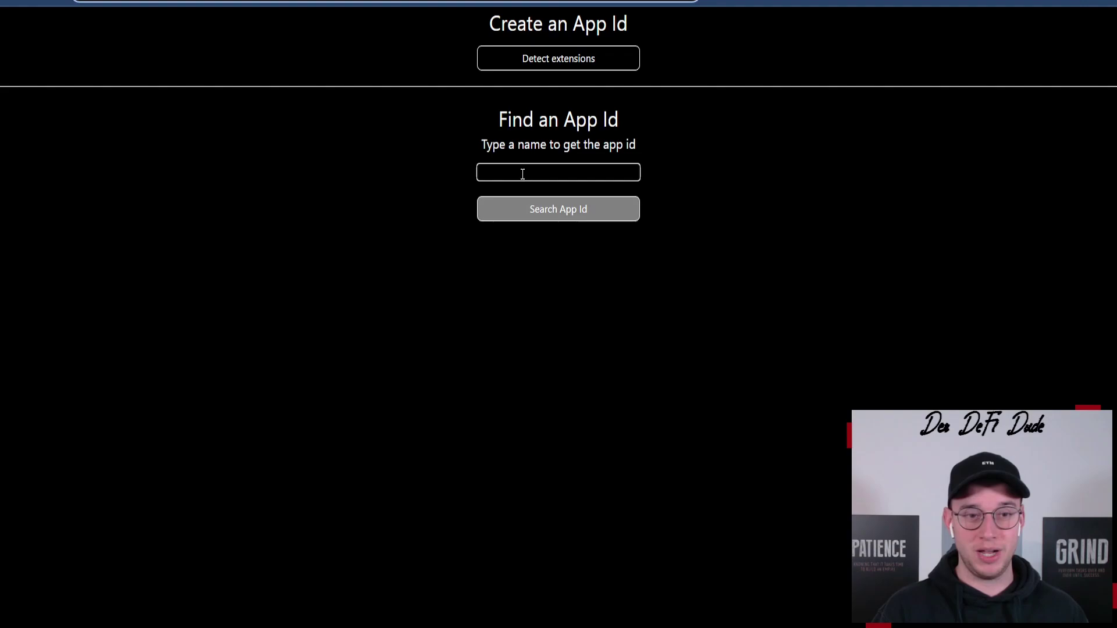
{"action": "type", "text": "tripled"}
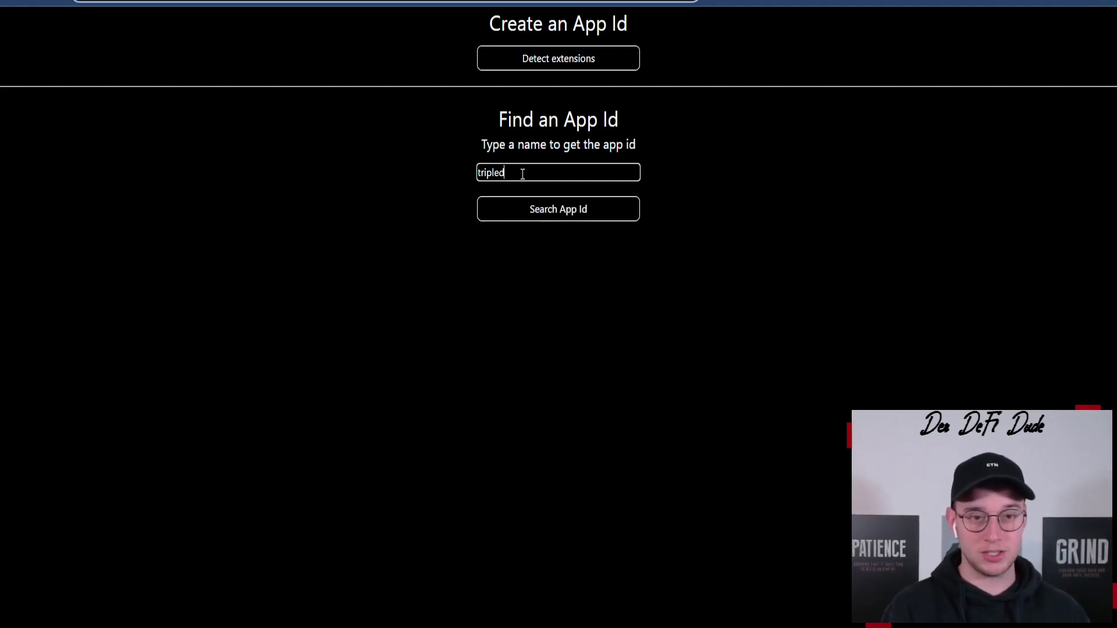
{"action": "left_click", "coordinate": [571, 213]}
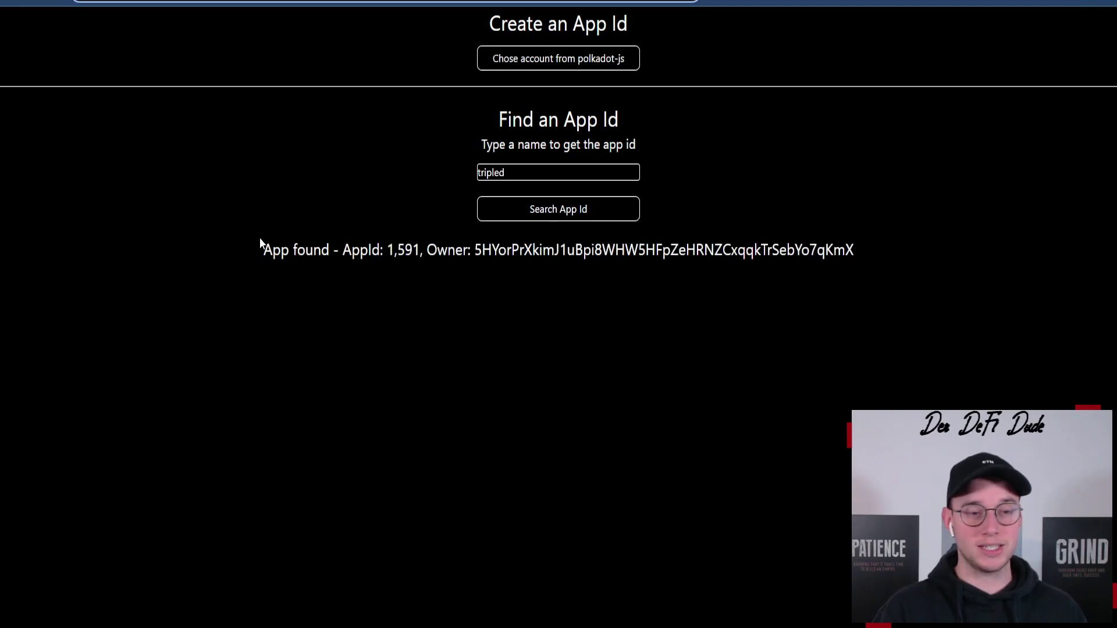
{"action": "left_click_drag", "start_coordinate": [263, 251], "coordinate": [862, 250]}
{"action": "left_click", "coordinate": [866, 247]}
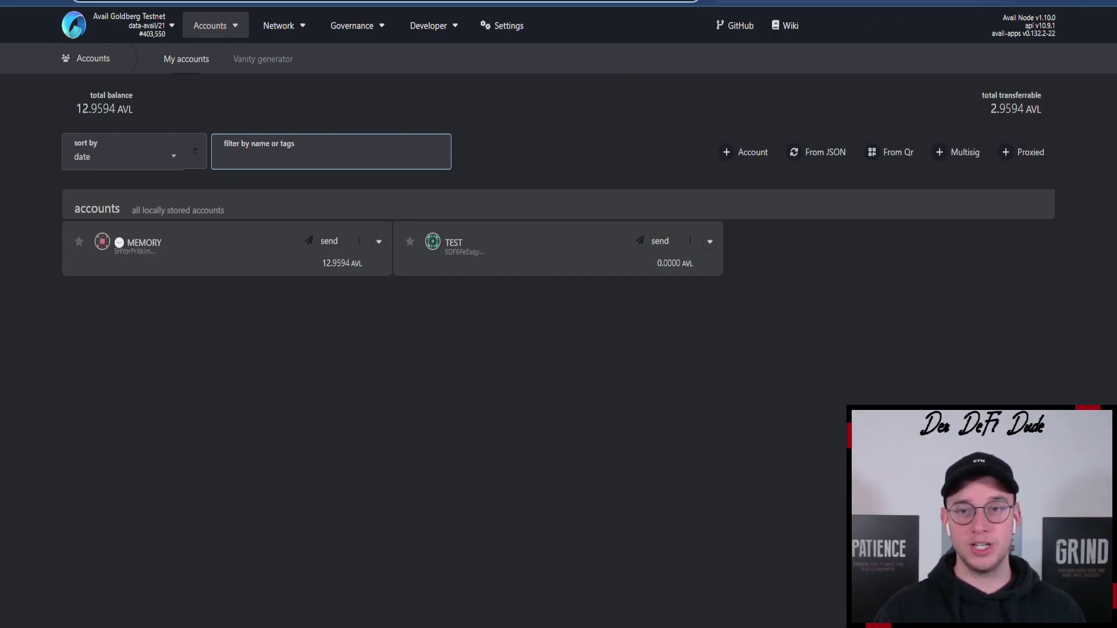
Check the wallet extension's accounts, then transfer 0.01 AVL from MEMORY back to itself.
{"action": "left_click", "coordinate": [833, 2]}
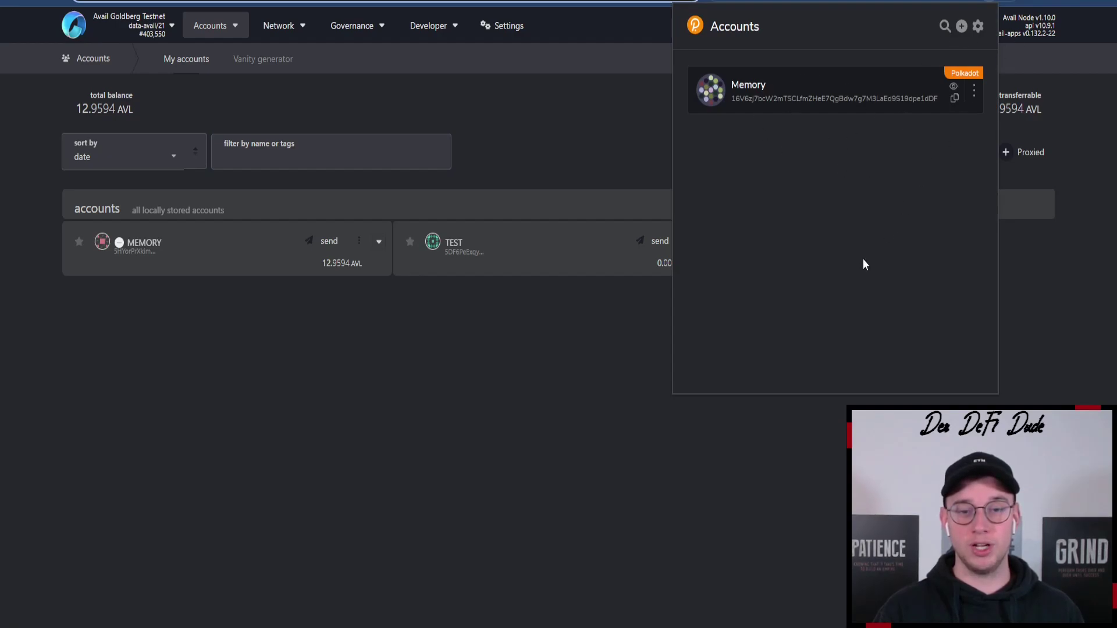
{"action": "left_click", "coordinate": [576, 339]}
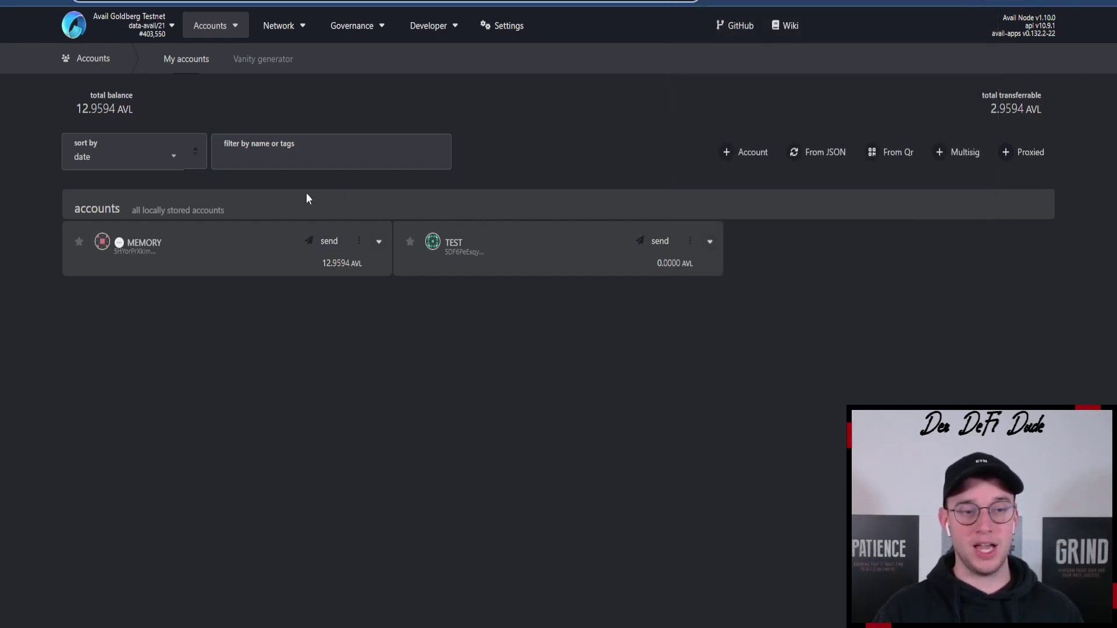
{"action": "left_click", "coordinate": [323, 244]}
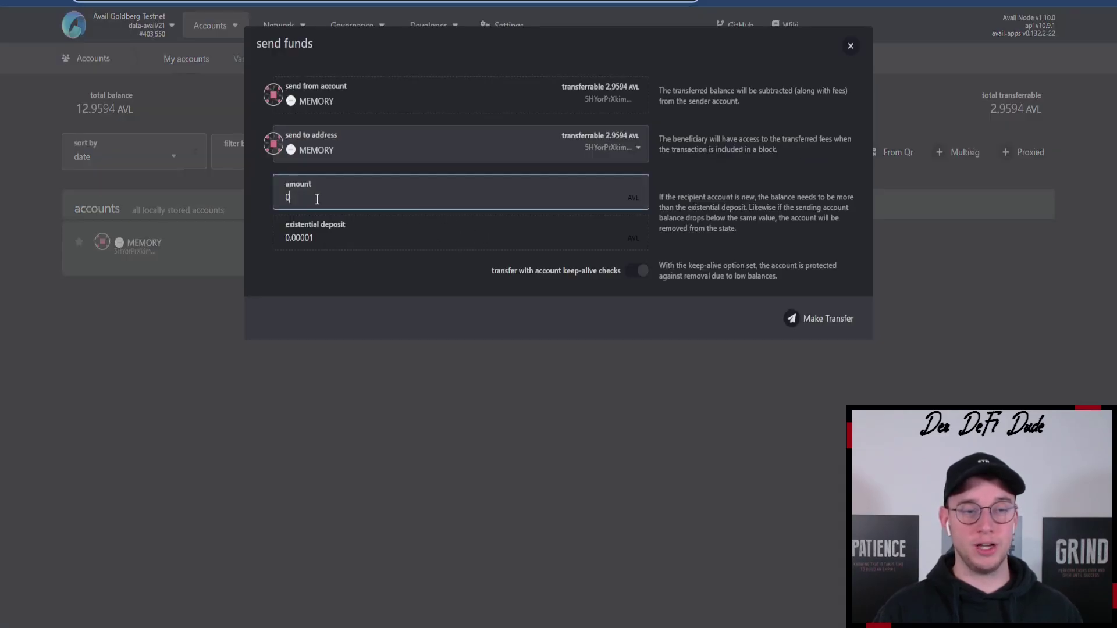
{"action": "type", "text": ".01"}
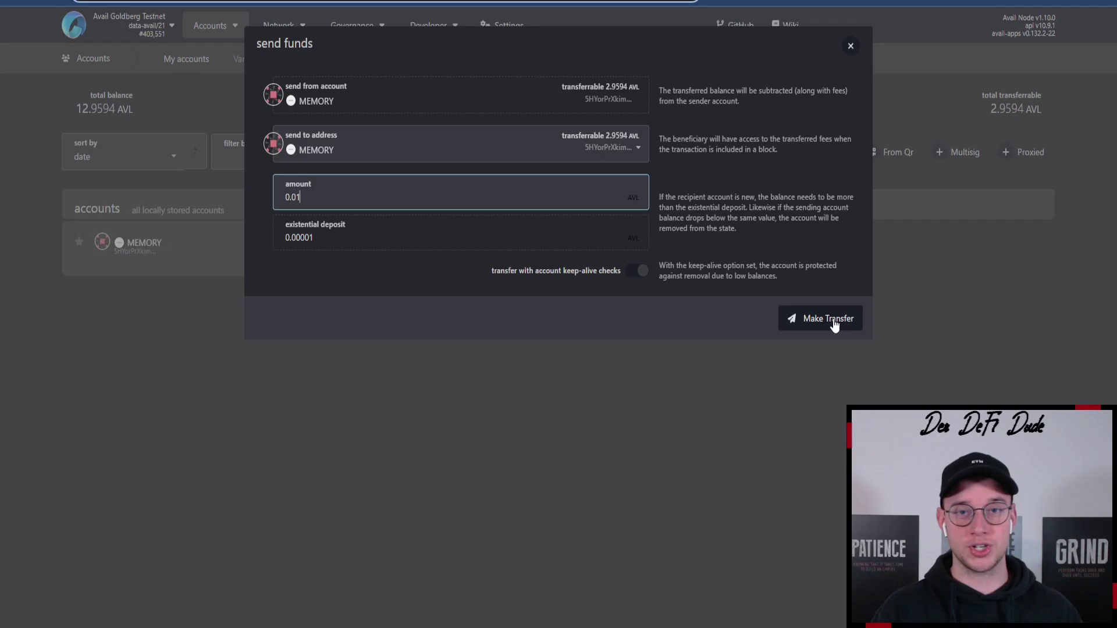
{"action": "left_click", "coordinate": [832, 321]}
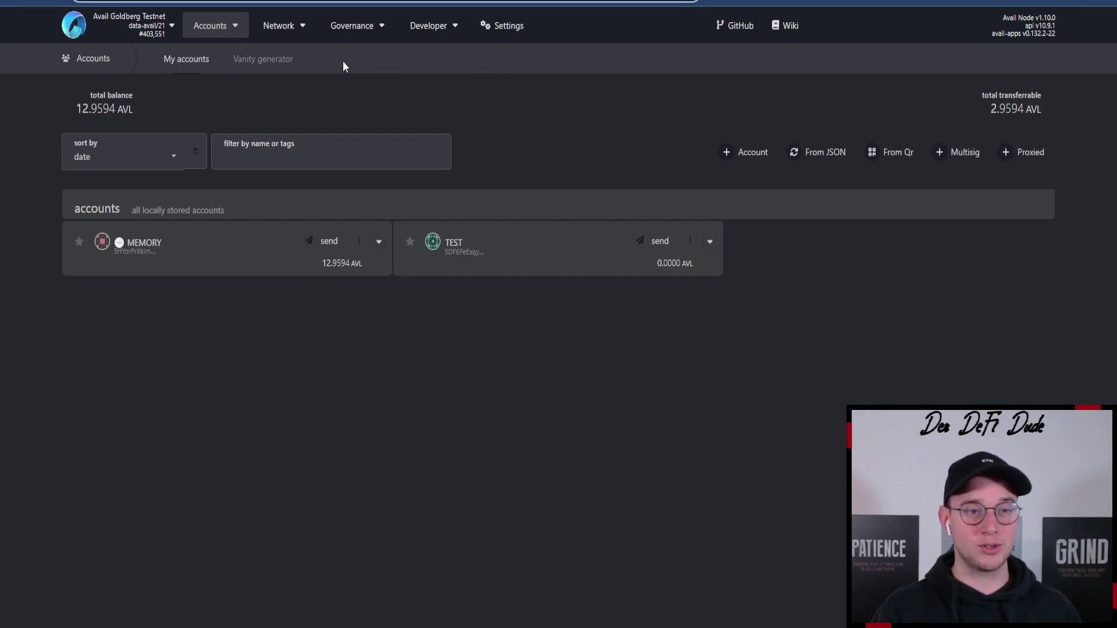
Go to Network > Staking > Pools and scroll through the list of 170 nomination pools.
{"action": "mouse_move", "coordinate": [302, 33]}
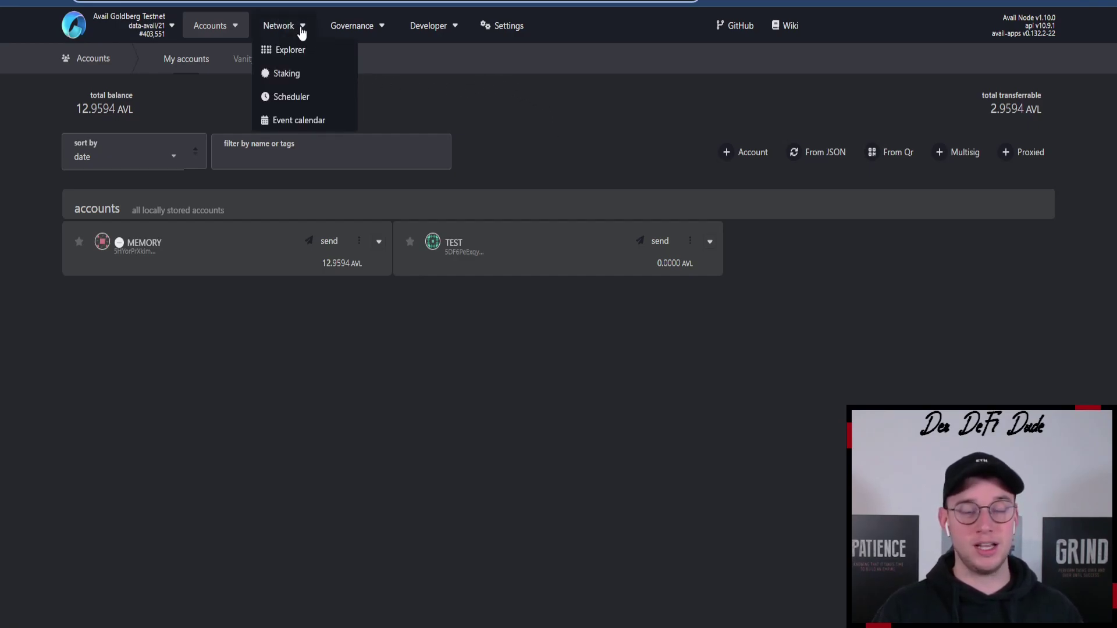
{"action": "left_click", "coordinate": [291, 80]}
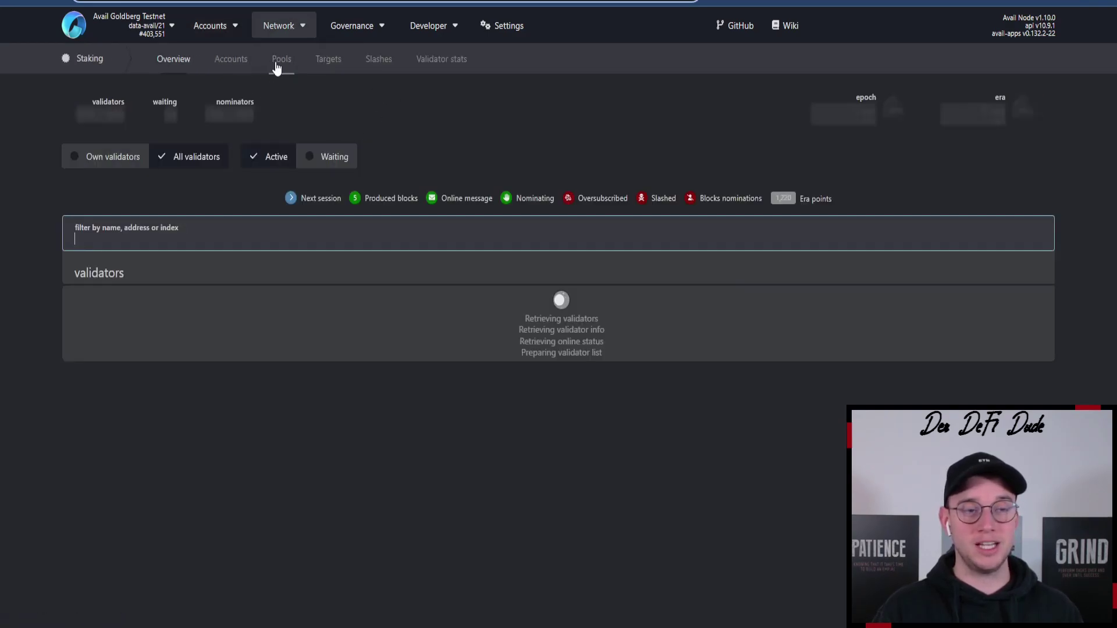
{"action": "left_click", "coordinate": [277, 64]}
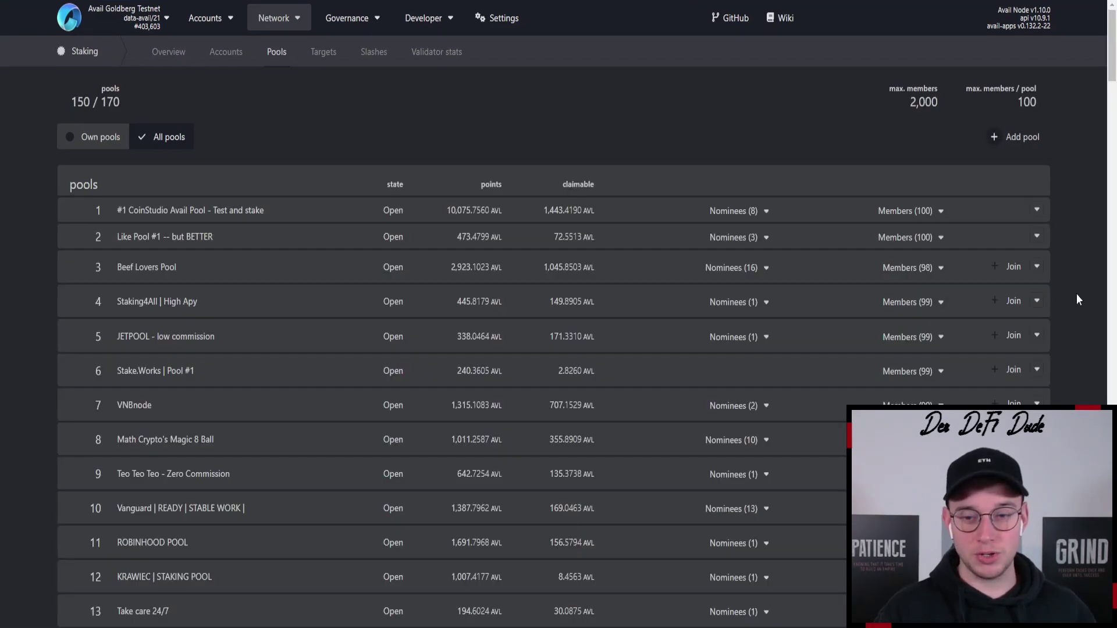
{"action": "scroll", "coordinate": [1077, 298], "scroll_direction": "down", "scroll_amount": 2}
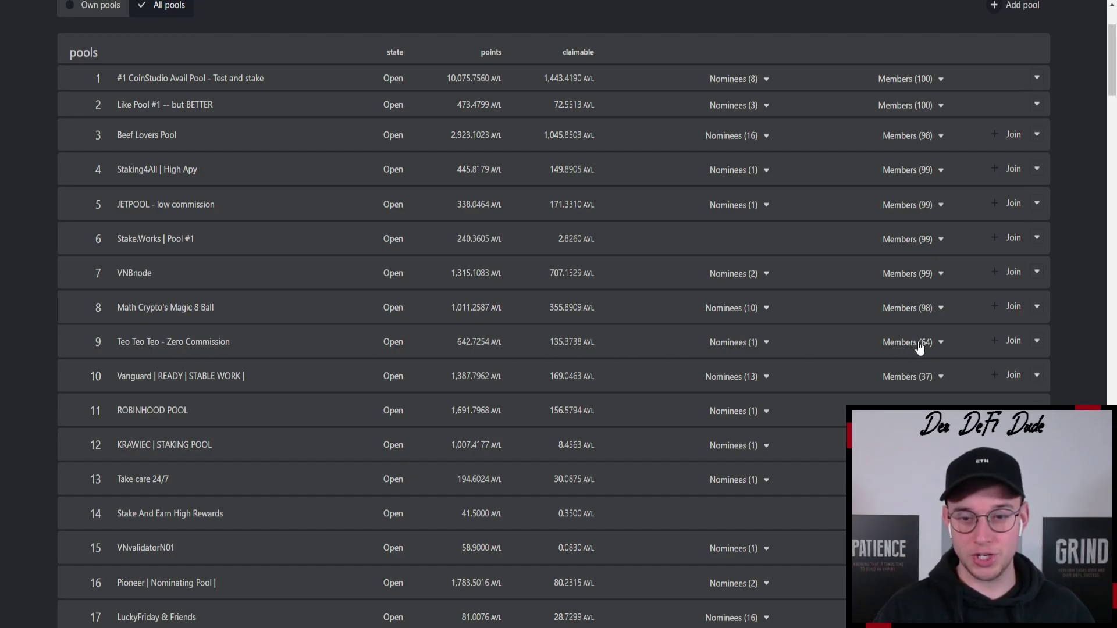
Join pool 9 (Teo Teo Teo - Zero Commission) with the default 10 AVL, signing with the account password.
{"action": "left_click", "coordinate": [1005, 342]}
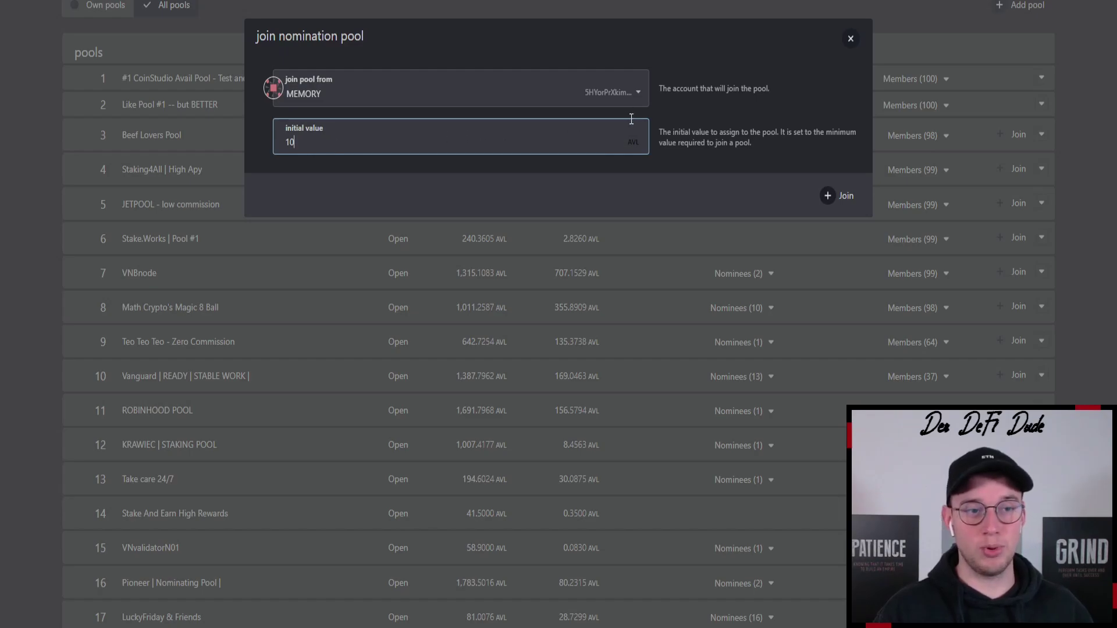
{"action": "left_click", "coordinate": [844, 202]}
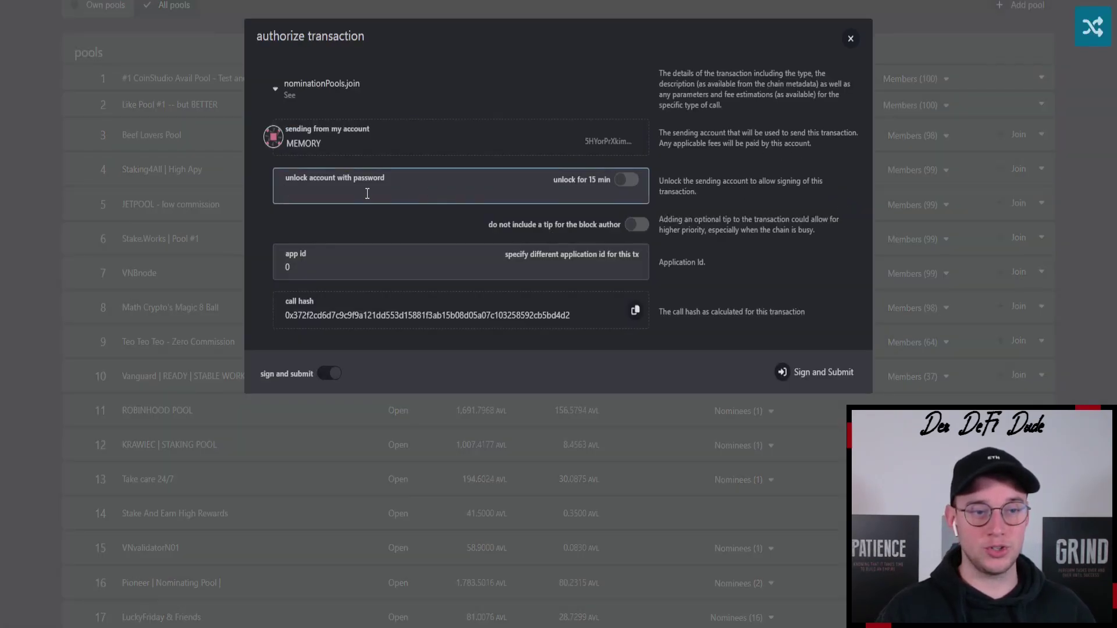
{"action": "type", "text": "••••••••"}
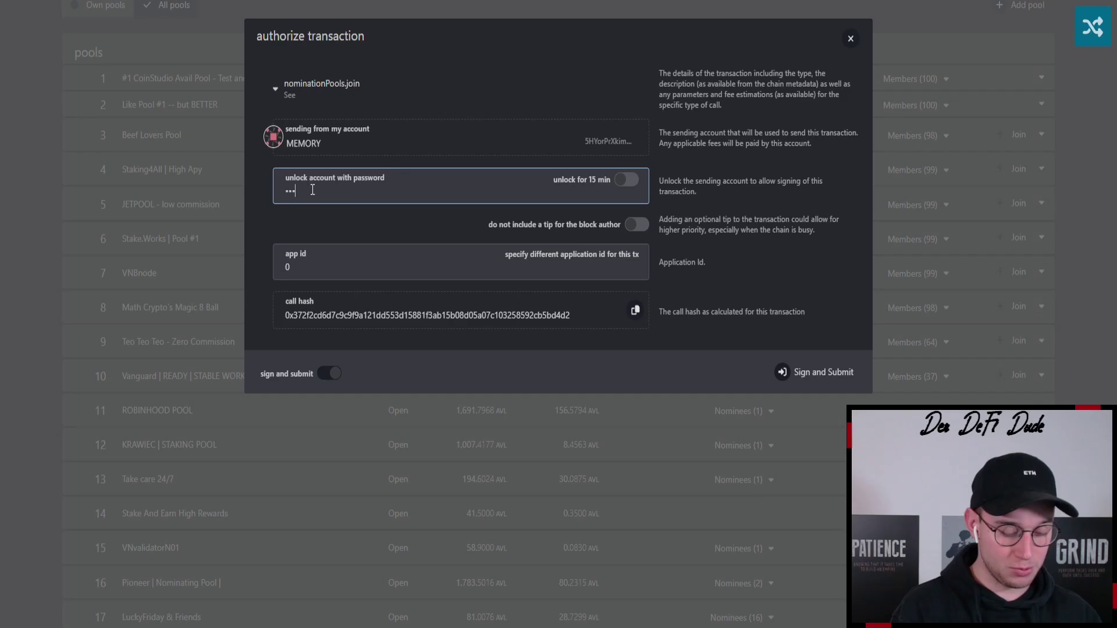
{"action": "type", "text": "•••"}
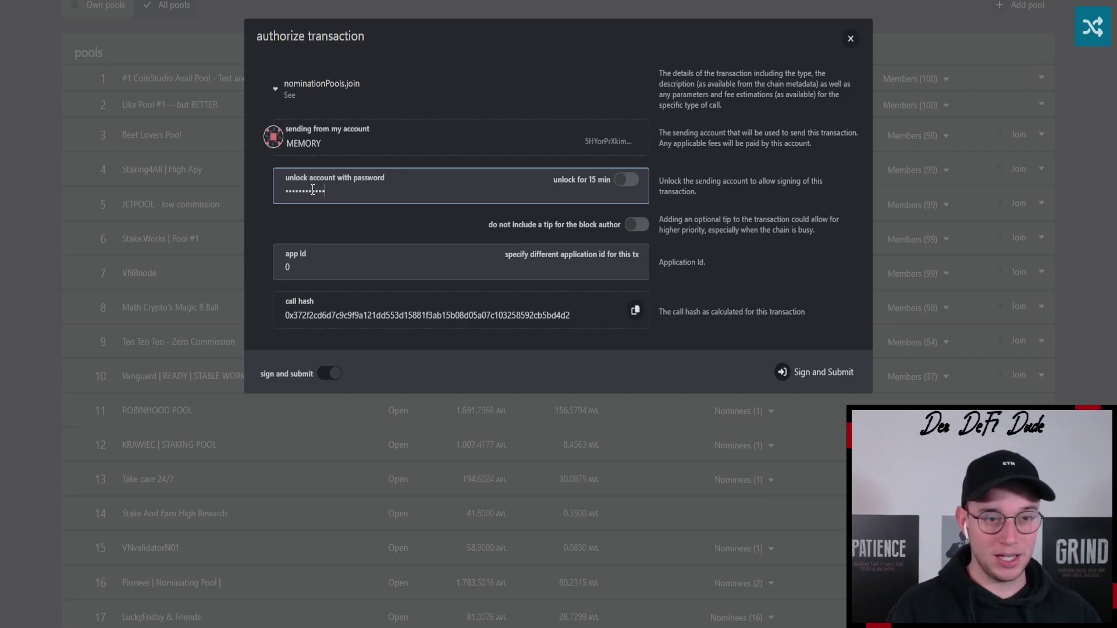
{"action": "left_click", "coordinate": [812, 375]}
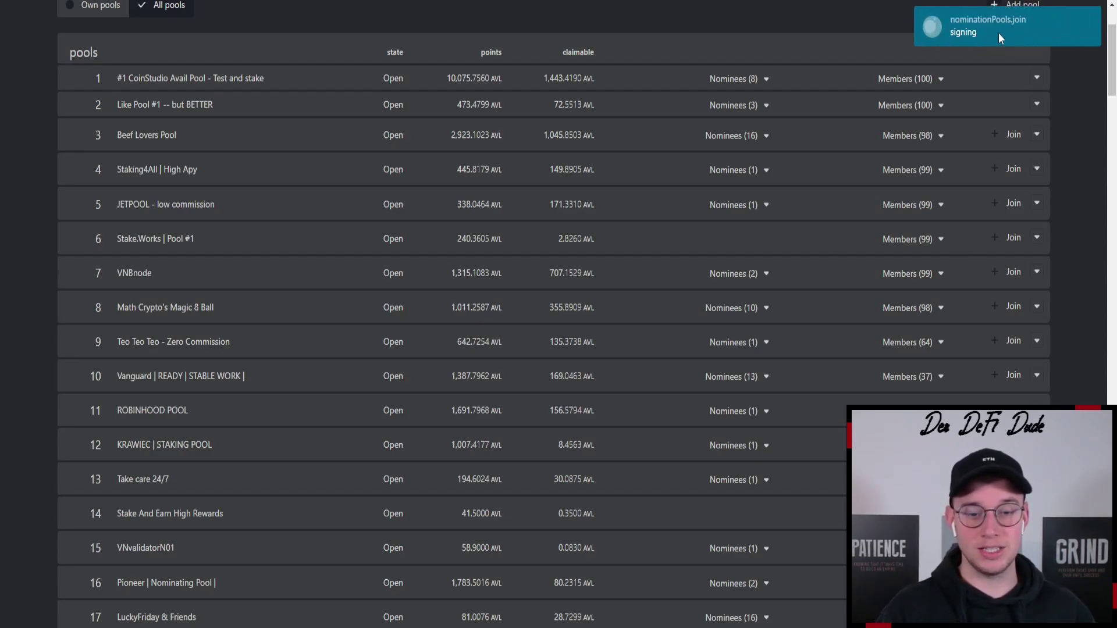
{"action": "scroll", "coordinate": [680, 215], "scroll_direction": "up", "scroll_amount": 3}
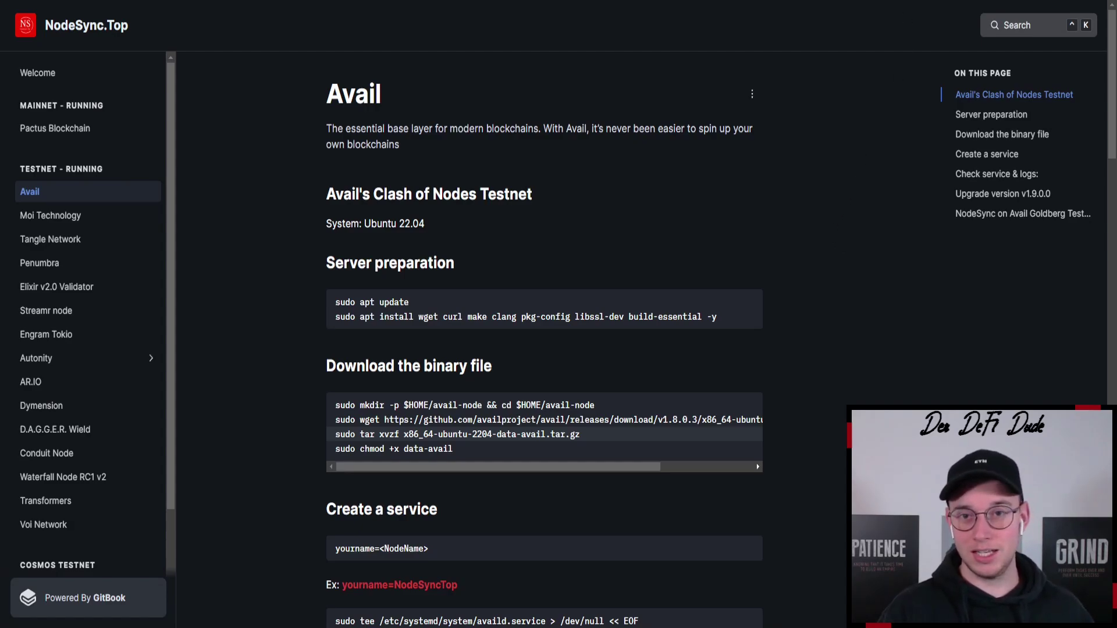
Switch to the browser tab with the YouTube channel's Videos page.
{"action": "key", "text": "ctrl+Tab"}
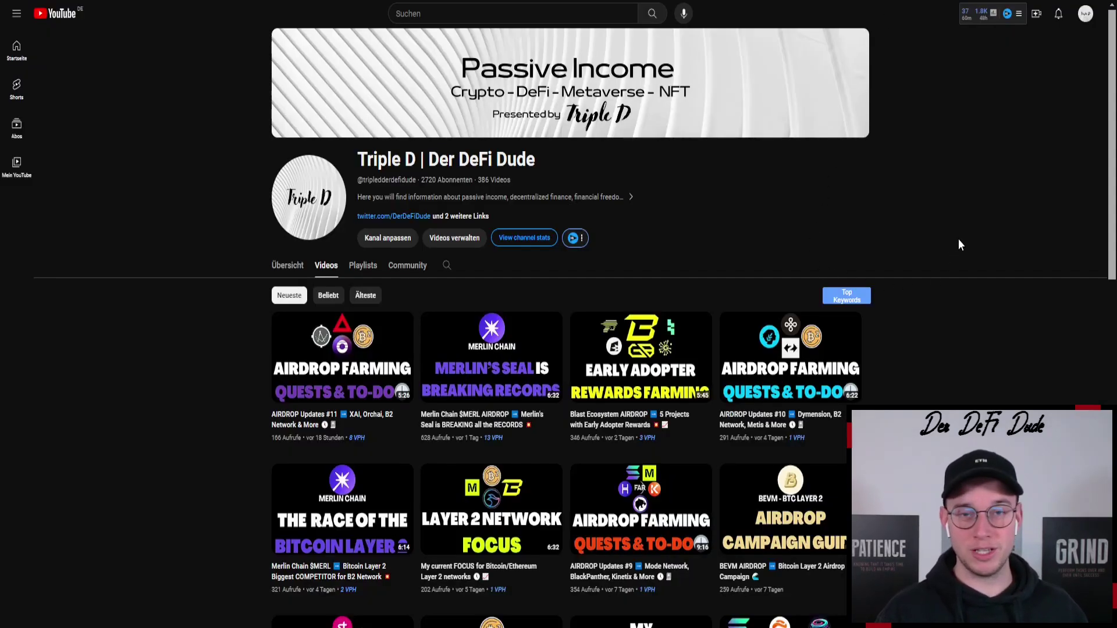